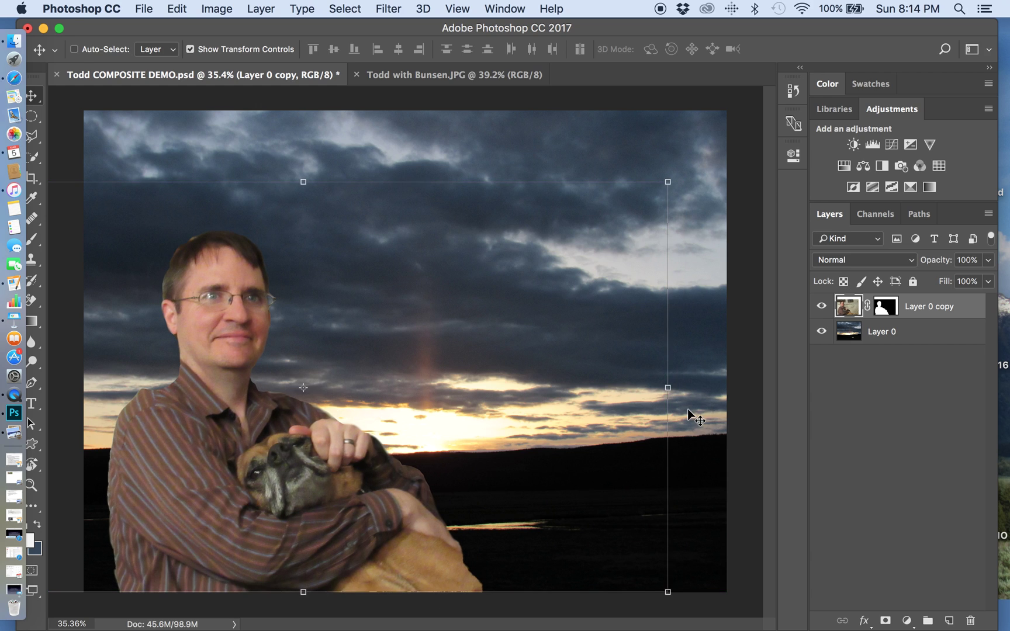
Set up the Brush tool with default black and white colours, reset its settings and enlarge the brush to 300 pixels
{"action": "key", "text": "b"}
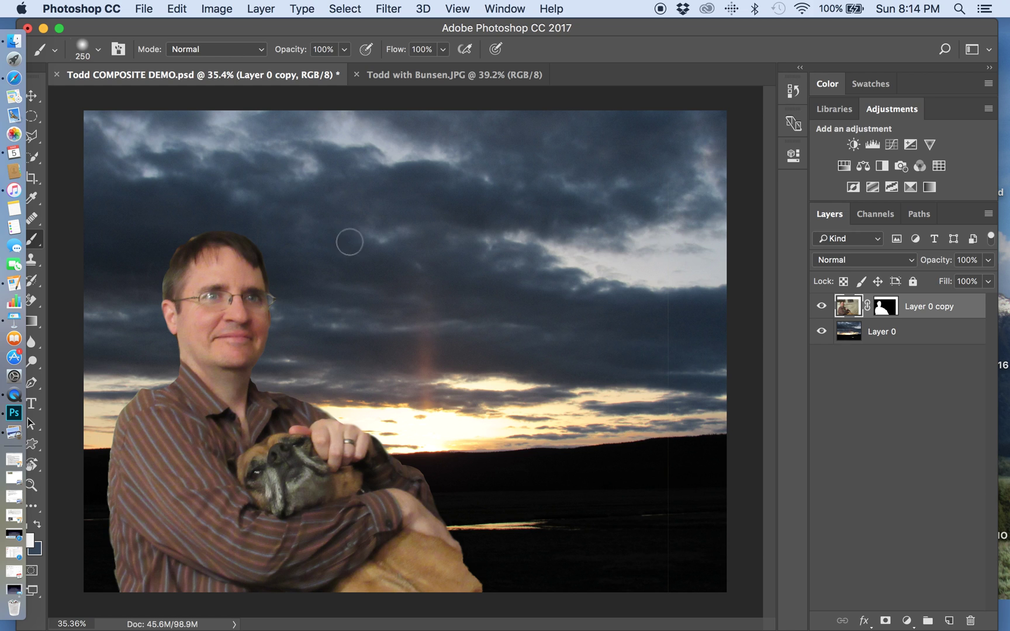
{"action": "left_click_drag", "start_coordinate": [249, 31], "coordinate": [261, 31]}
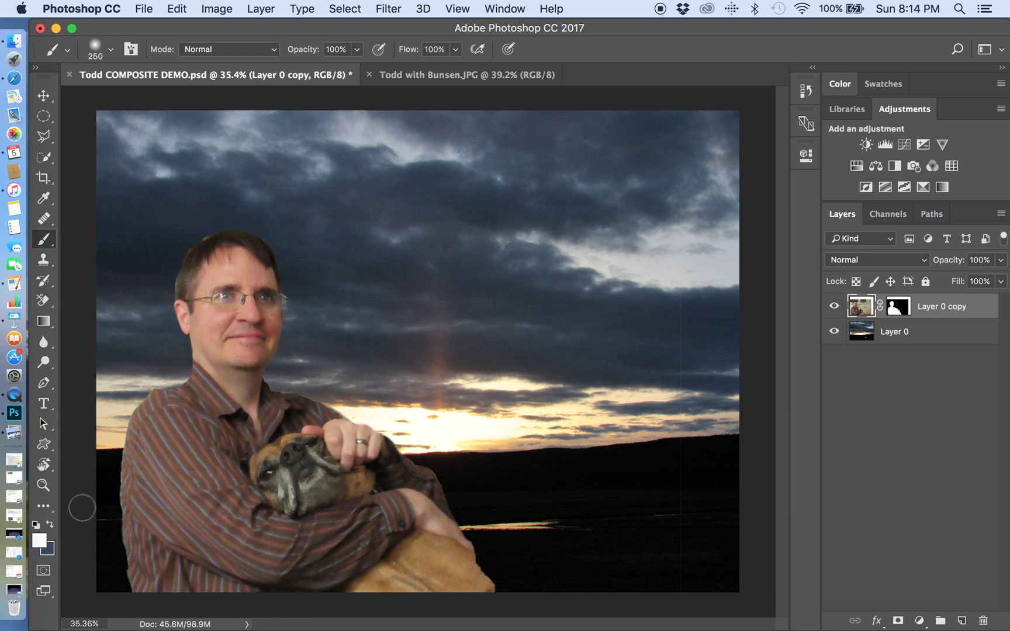
{"action": "left_click", "coordinate": [36, 526]}
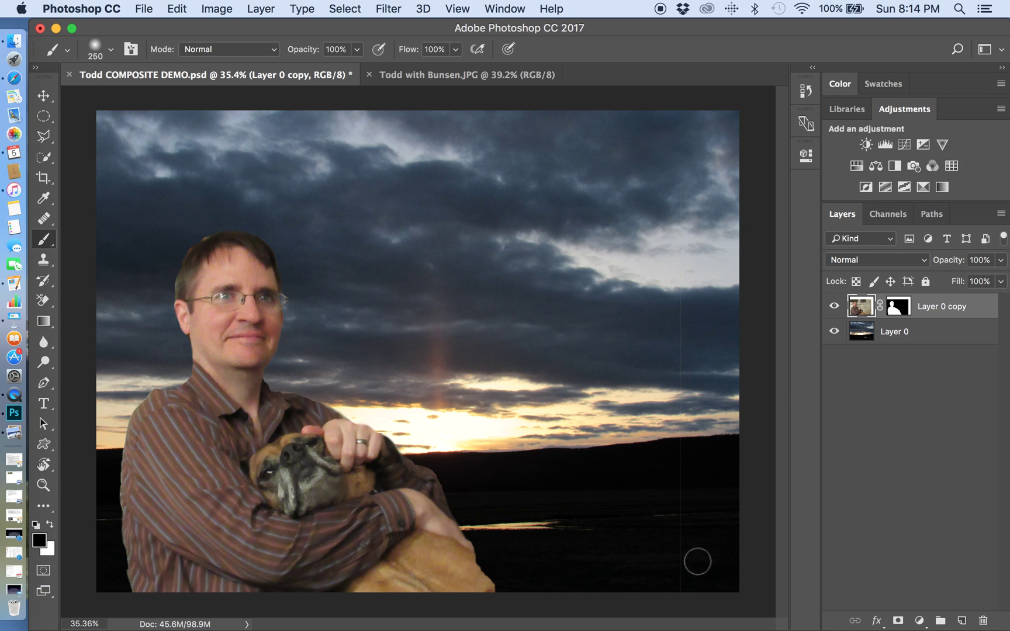
{"action": "right_click", "coordinate": [47, 52]}
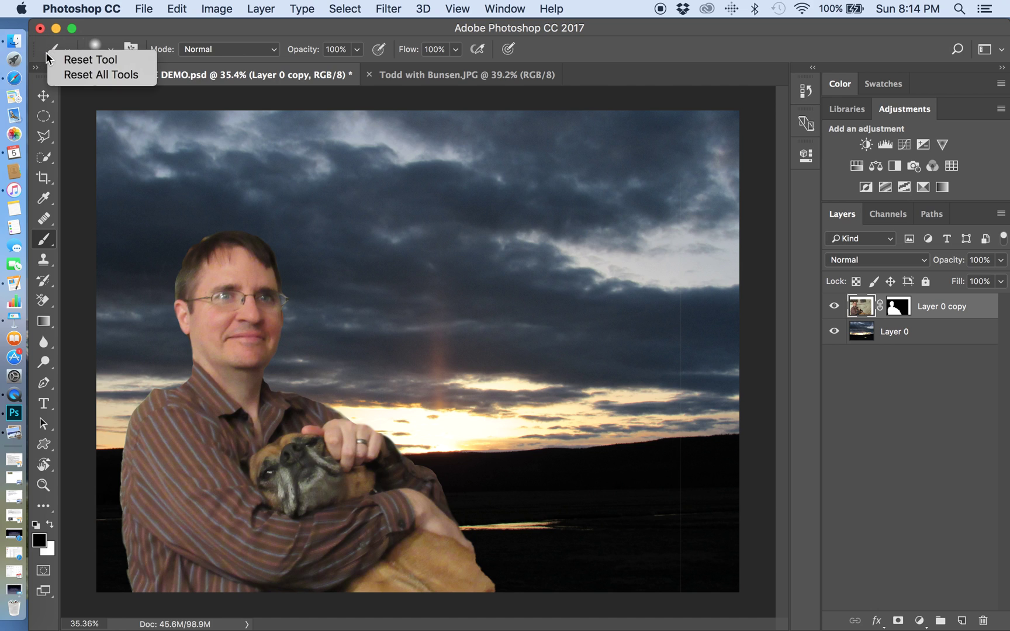
{"action": "left_click", "coordinate": [63, 61]}
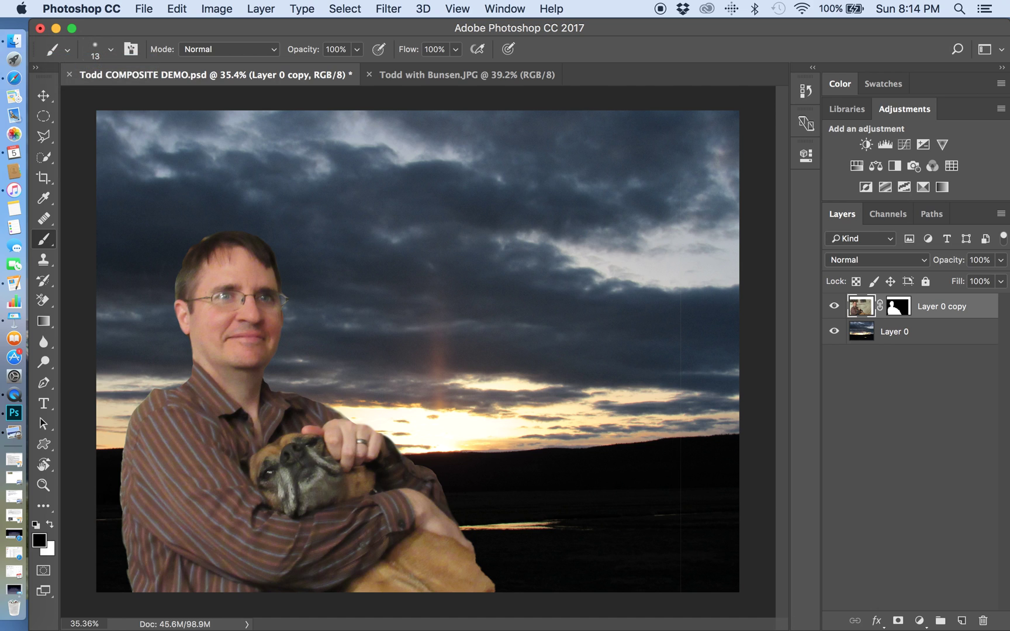
{"action": "key", "text": "bracketright"}
{"action": "key", "text": "bracketright"}
{"action": "key", "text": "bracketright"}
{"action": "key", "text": "bracketright"}
{"action": "key", "text": "bracketright"}
{"action": "key", "text": "bracketright"}
{"action": "key", "text": "bracketright"}
{"action": "key", "text": "bracketright"}
{"action": "key", "text": "bracketright"}
Hide the faint vertical edge line beside the portrait by painting black on the layer mask of Layer 0 copy, and deselect the layers
{"action": "left_click_drag", "start_coordinate": [680, 573], "coordinate": [675, 266]}
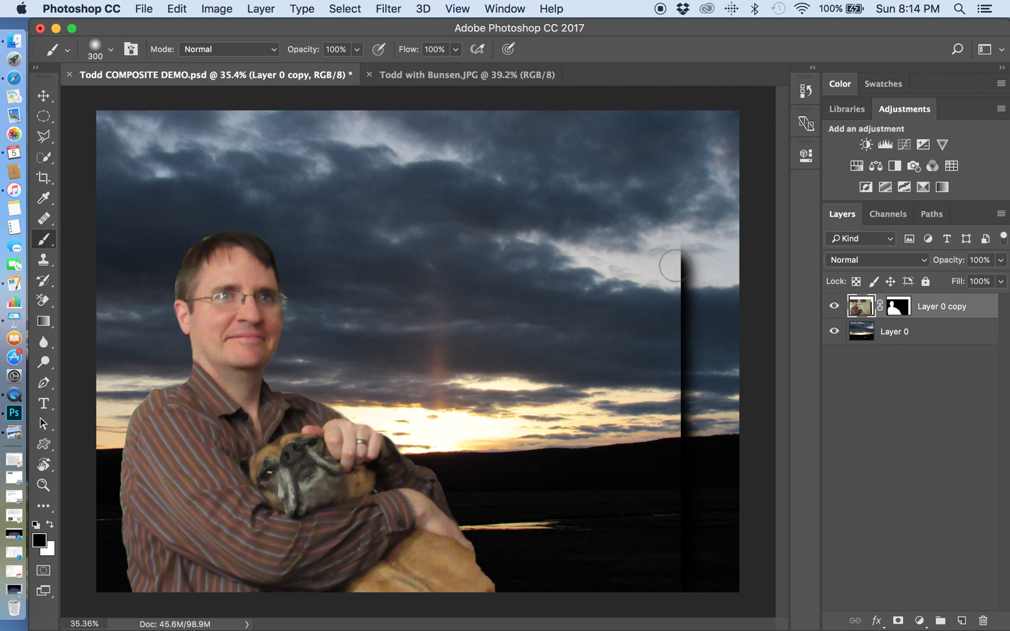
{"action": "key", "text": "super+z"}
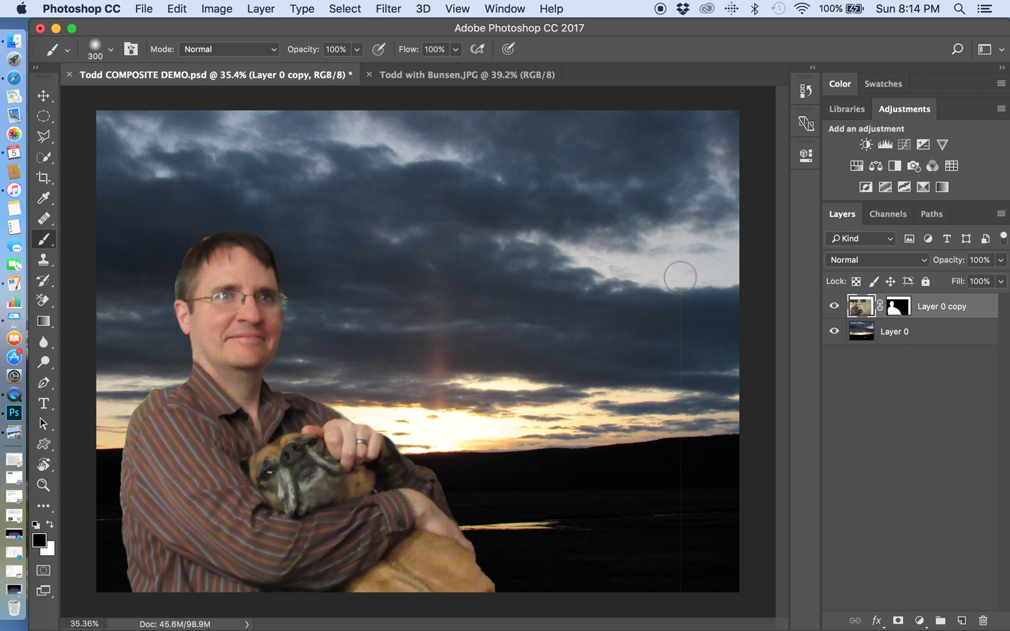
{"action": "left_click", "coordinate": [896, 313]}
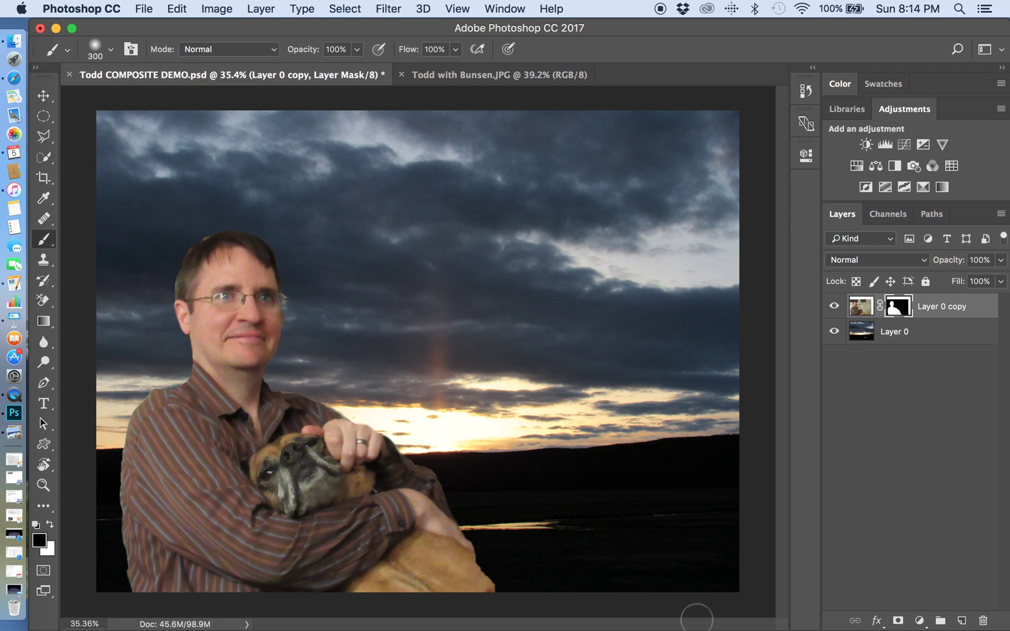
{"action": "left_click_drag", "start_coordinate": [620, 164], "coordinate": [660, 181]}
{"action": "left_click", "coordinate": [893, 365]}
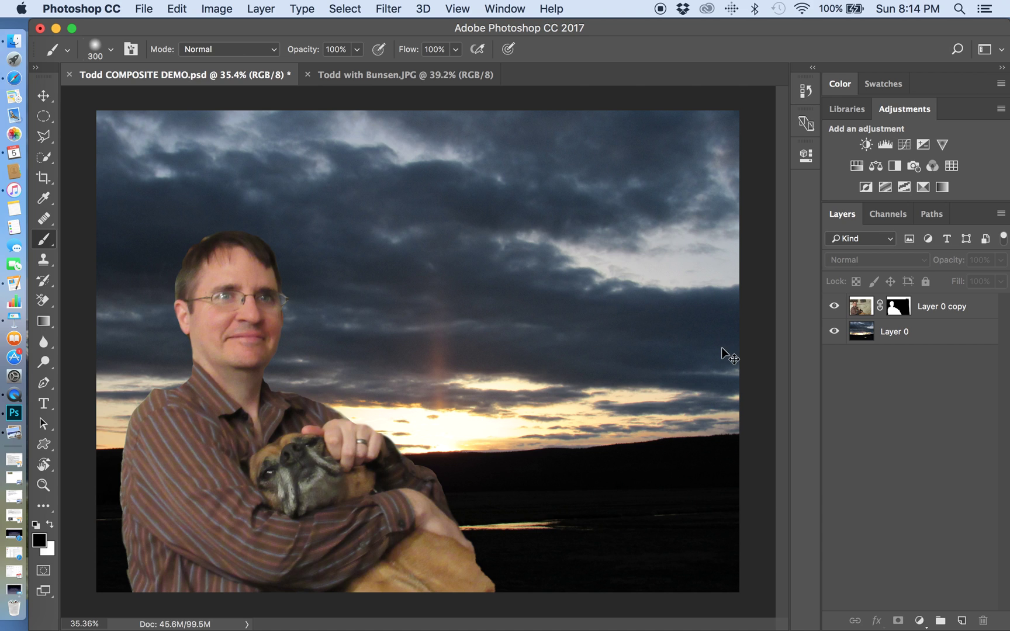
Activate the Move tool and compare the composite with the original indoor photo of the man and dog
{"action": "key", "text": "v"}
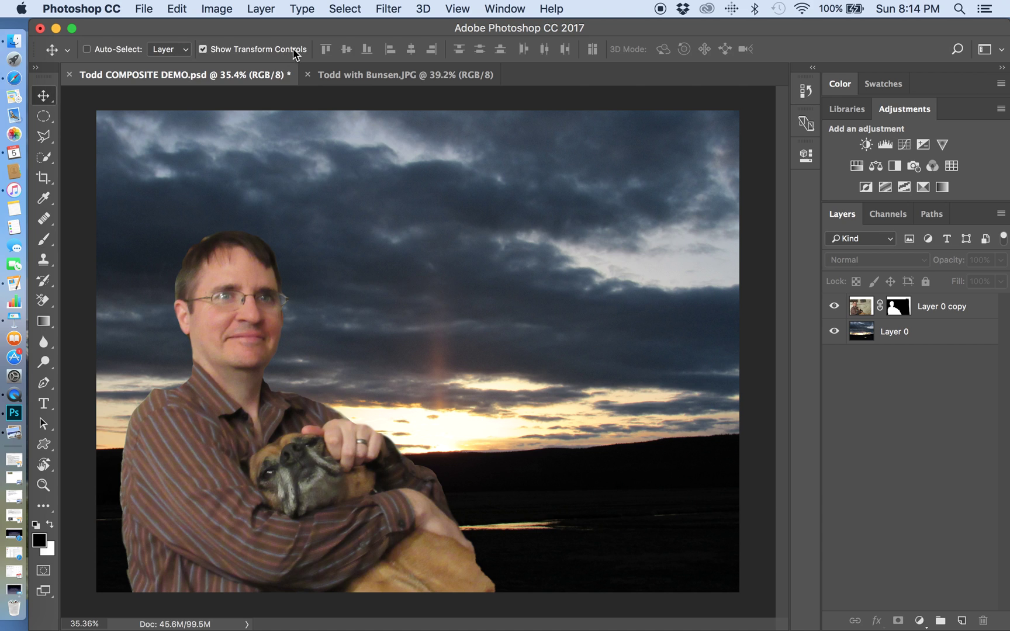
{"action": "left_click", "coordinate": [342, 78]}
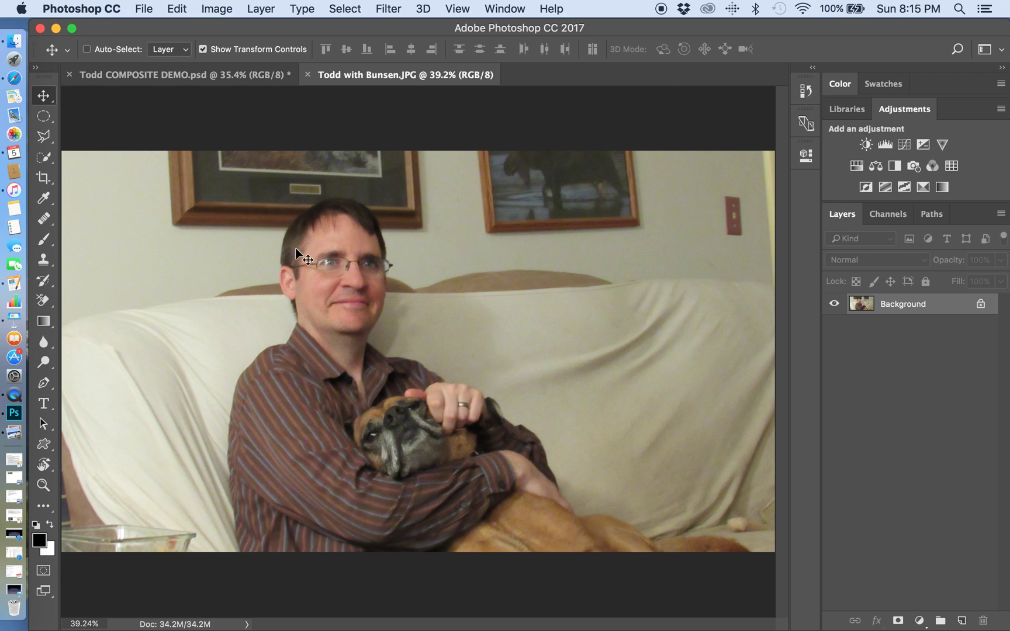
{"action": "left_click", "coordinate": [234, 78]}
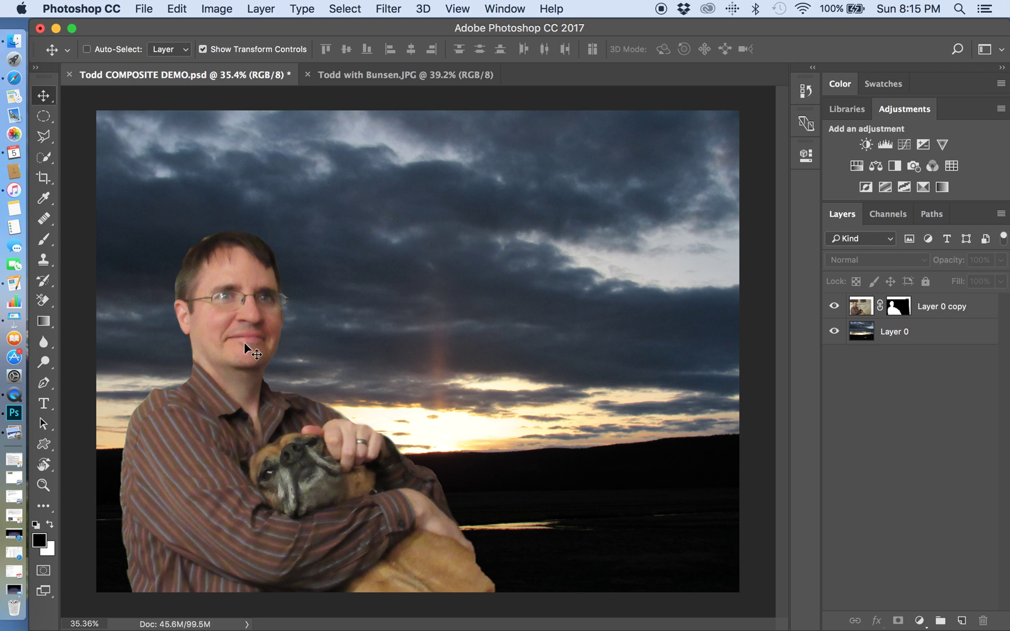
Rename Layer 0 to "sunset BAKGROUND" and Layer 0 copy to the man's first name in capitals followed by "original"
{"action": "double_click", "coordinate": [891, 332]}
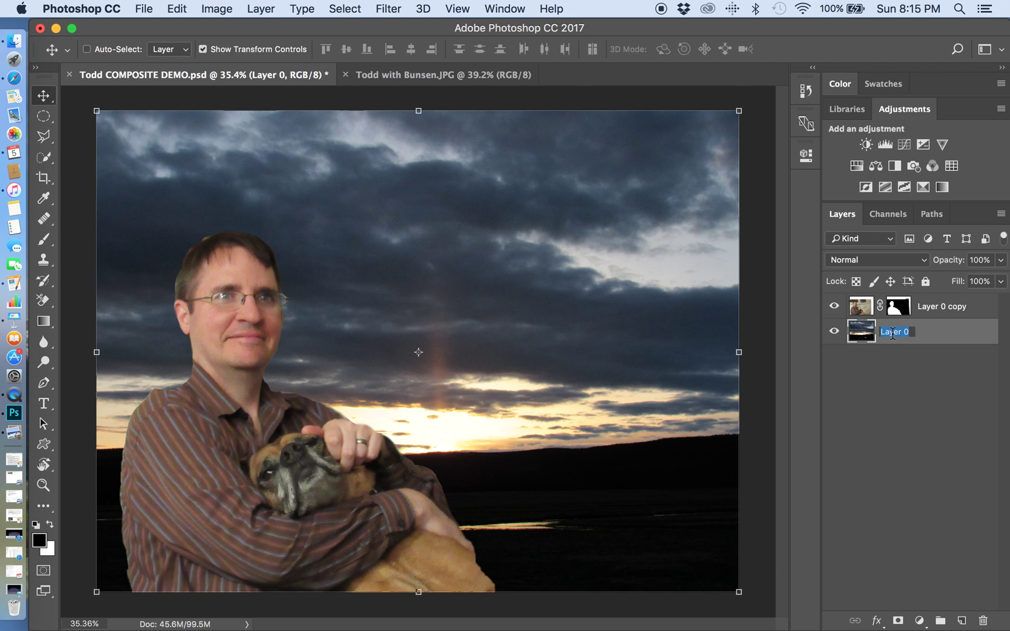
{"action": "type", "text": "sunset BAKGROUND"}
{"action": "key", "text": "Return"}
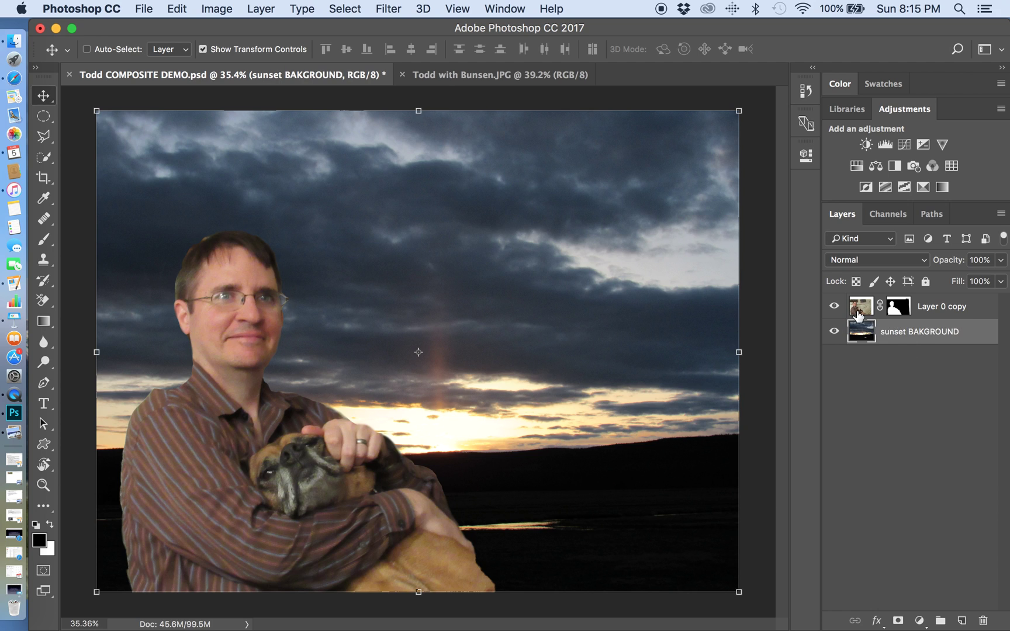
{"action": "double_click", "coordinate": [934, 308]}
{"action": "type", "text": "TODD original"}
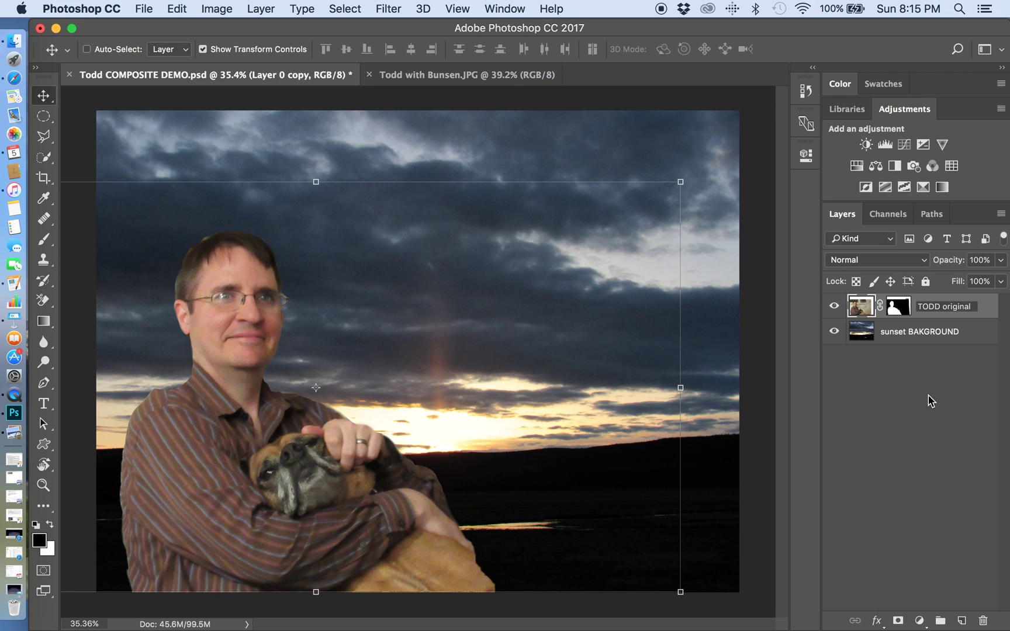
{"action": "key", "text": "Return"}
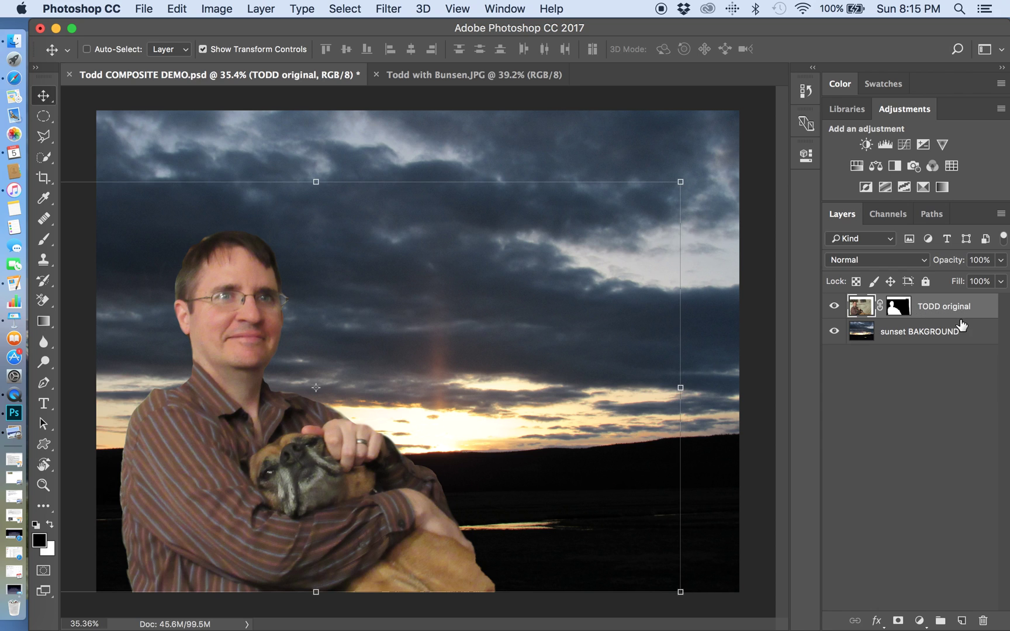
Duplicate the masked portrait layer and rename the duplicate to the man's first name in capitals followed by "COLOR"
{"action": "key", "text": "super"}
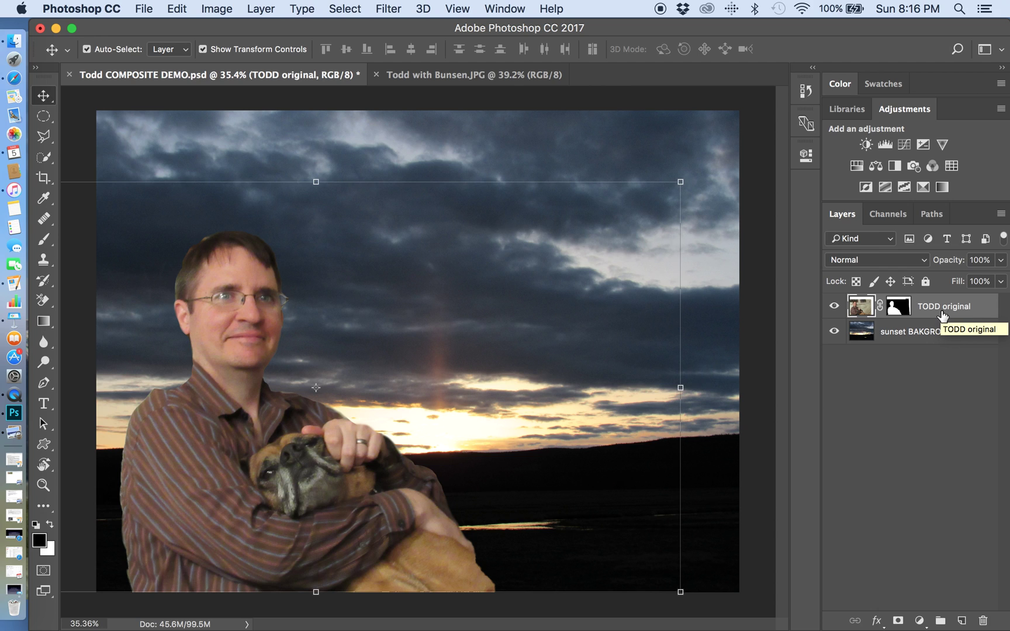
{"action": "key", "text": "super+j"}
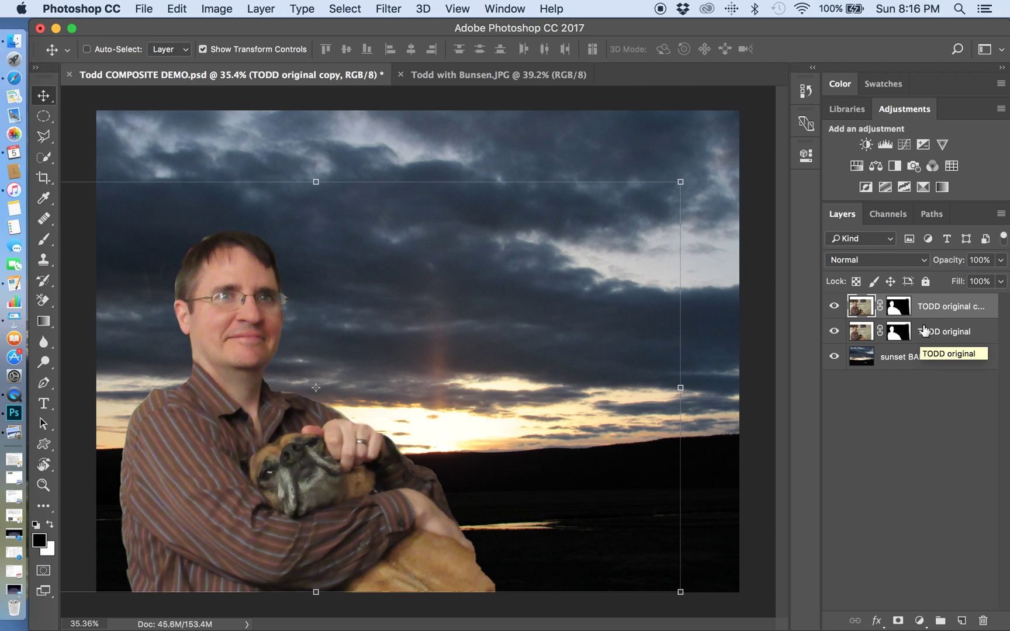
{"action": "double_click", "coordinate": [951, 307]}
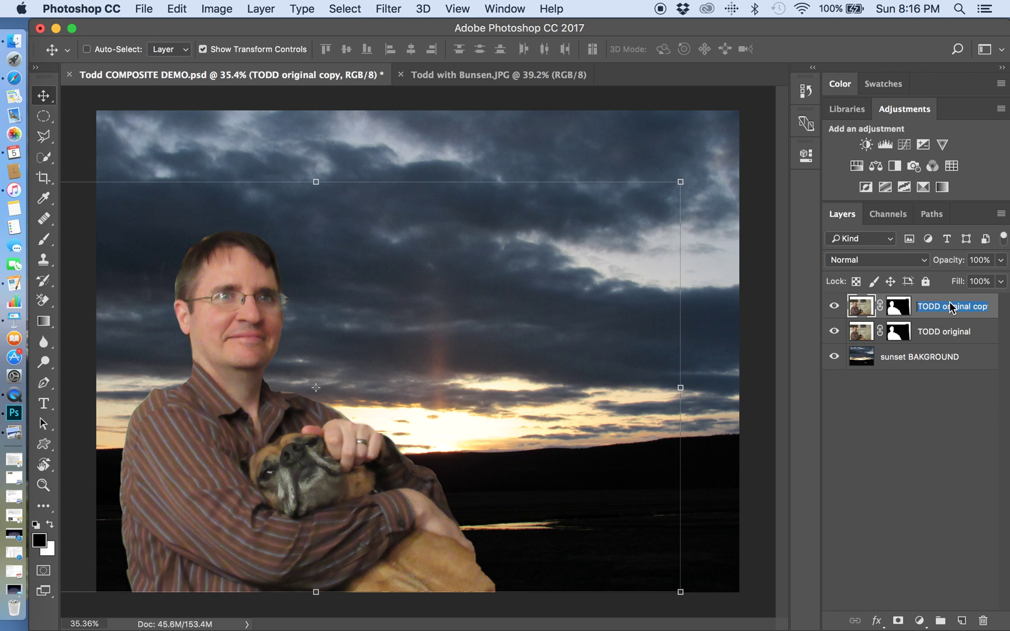
{"action": "double_click", "coordinate": [950, 305]}
{"action": "type", "text": "COLOR"}
{"action": "double_click", "coordinate": [977, 305]}
{"action": "key", "text": "BackSpace"}
{"action": "key", "text": "BackSpace"}
{"action": "key", "text": "Return"}
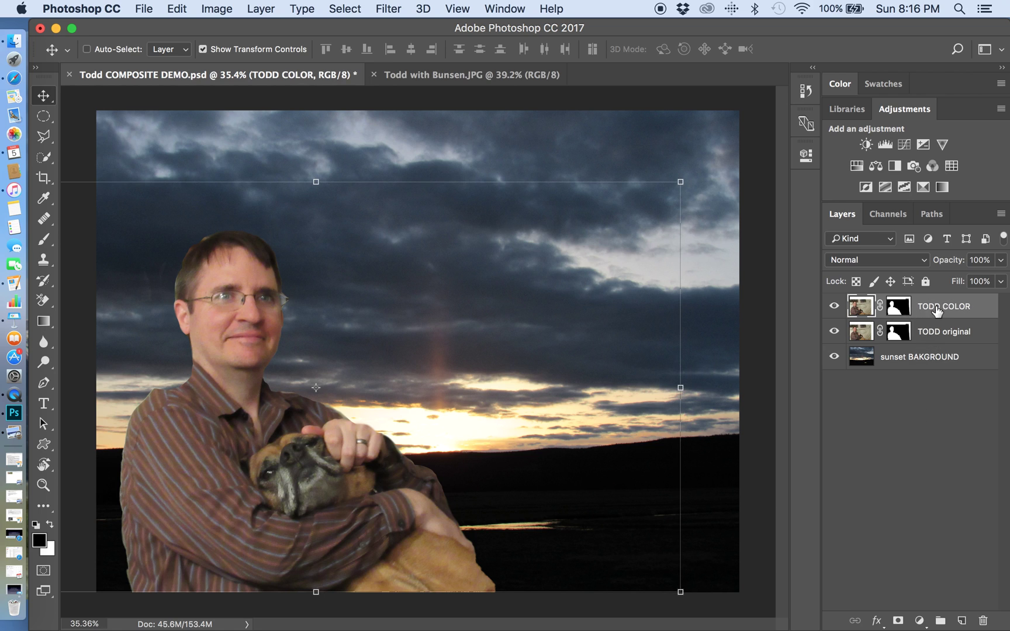
Set the blending mode of the COLOR portrait layer to Color
{"action": "left_click", "coordinate": [892, 267]}
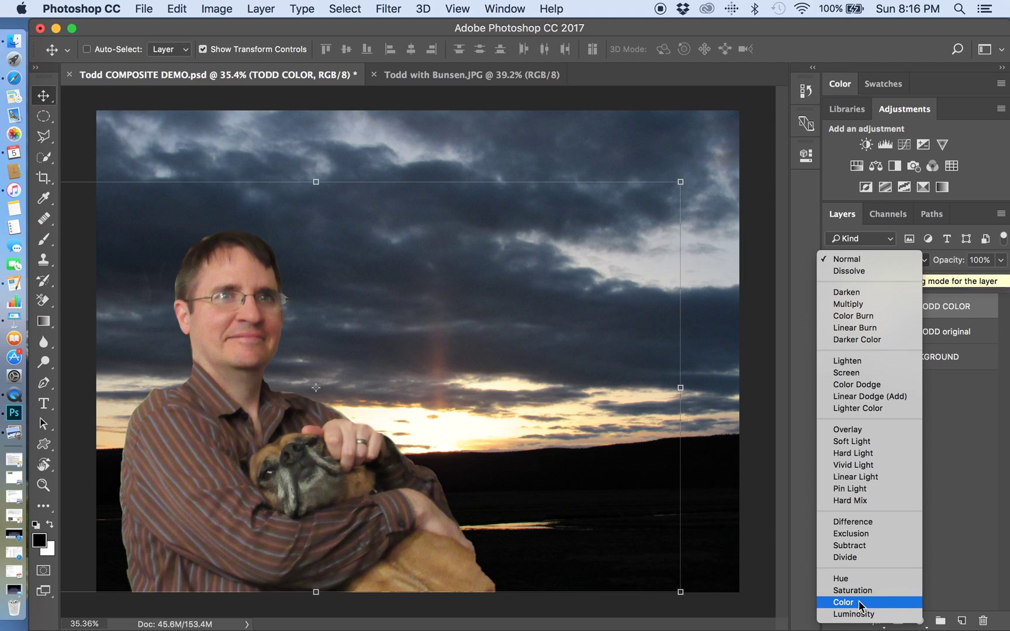
{"action": "left_click", "coordinate": [984, 457]}
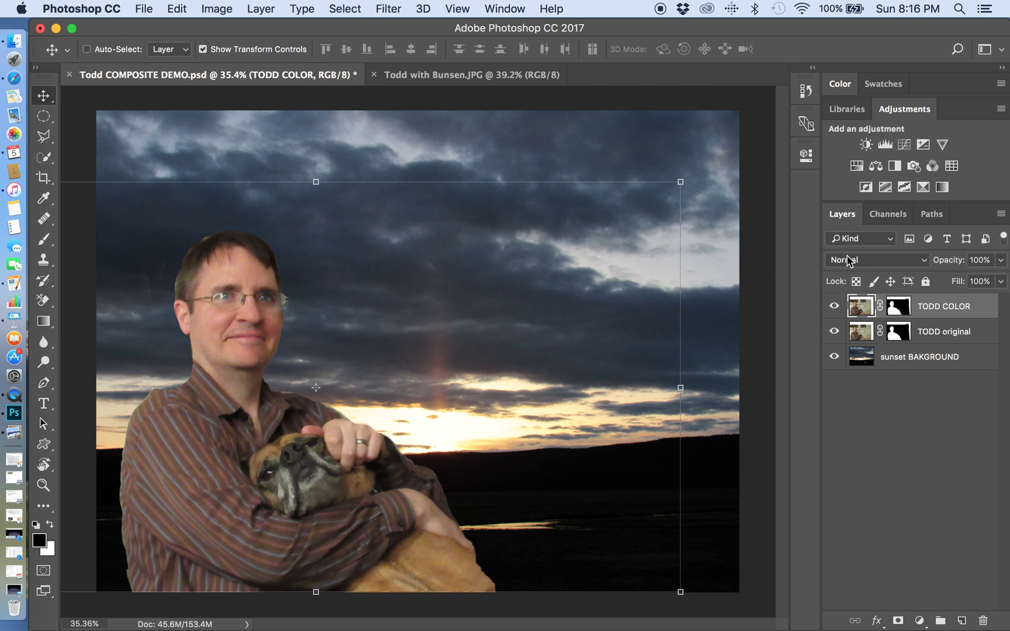
{"action": "left_click", "coordinate": [888, 263]}
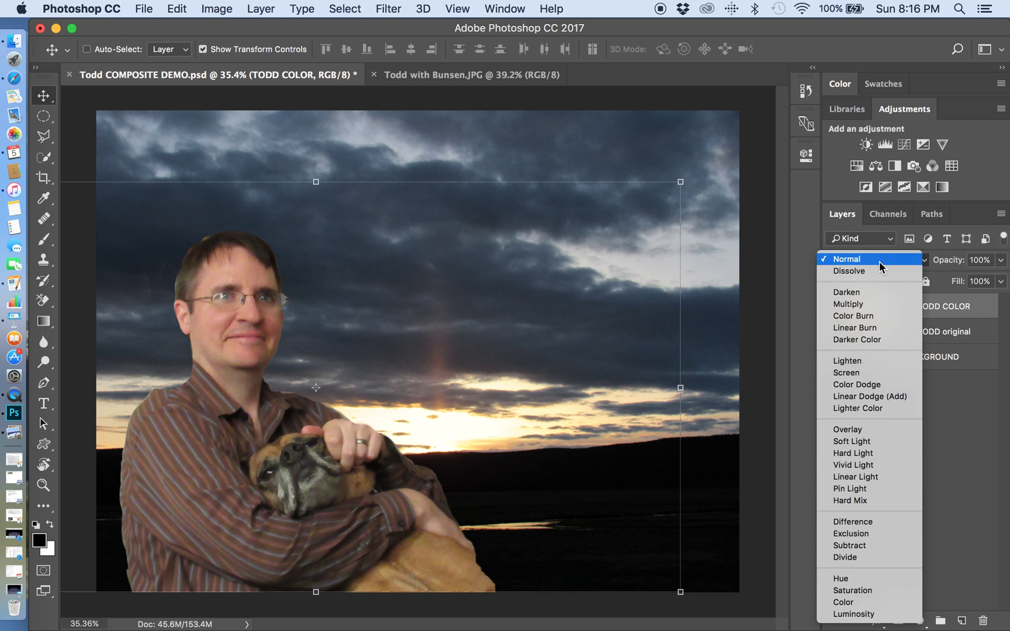
{"action": "left_click", "coordinate": [867, 602]}
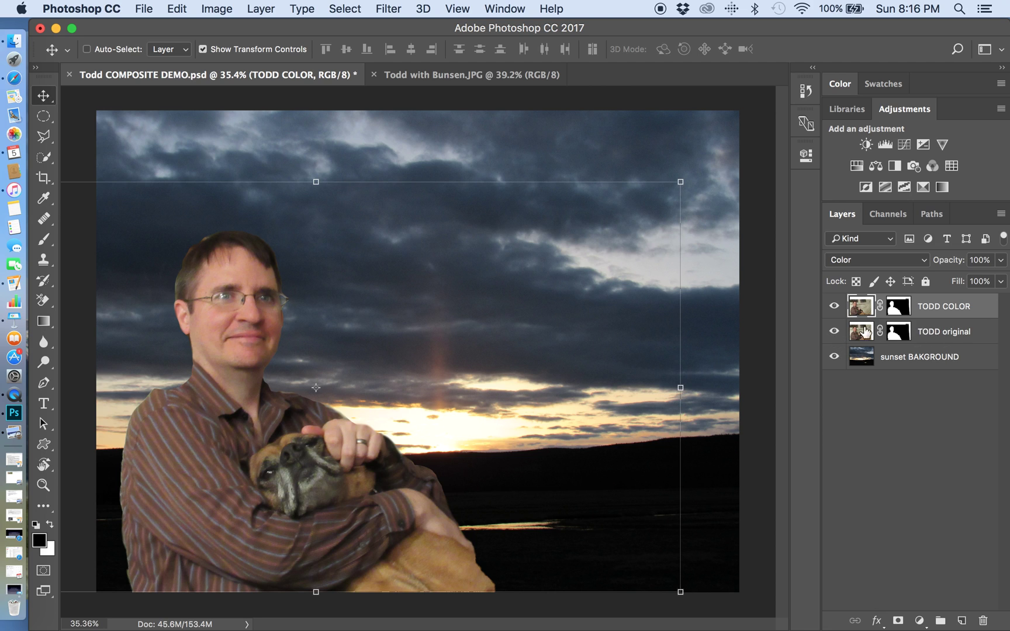
Hide and show the original portrait layer to check how the Color-blended duplicate acts on the sunset
{"action": "left_click", "coordinate": [833, 333]}
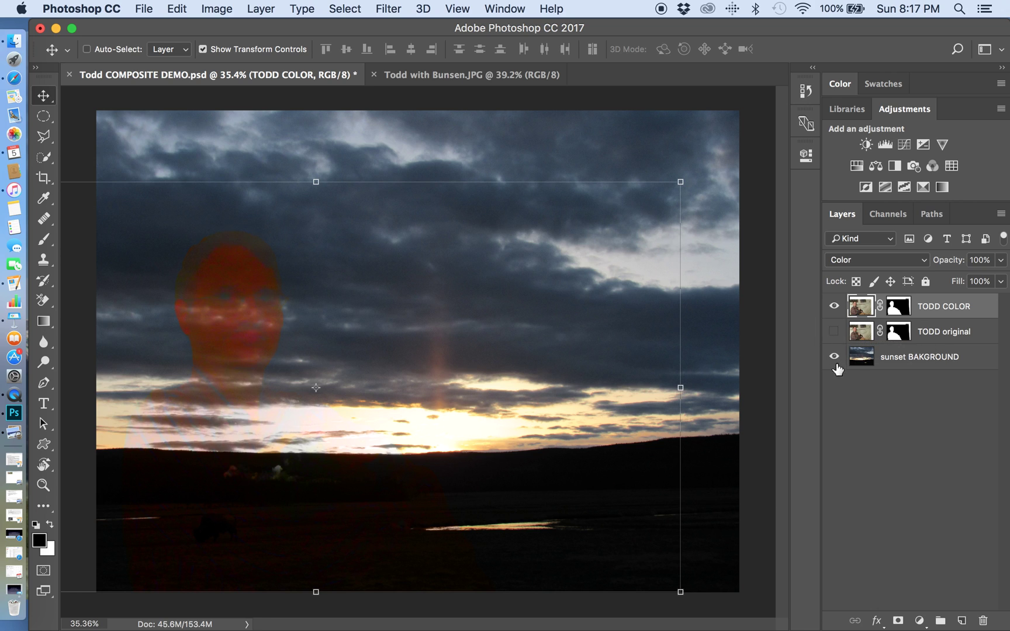
{"action": "left_click", "coordinate": [833, 332]}
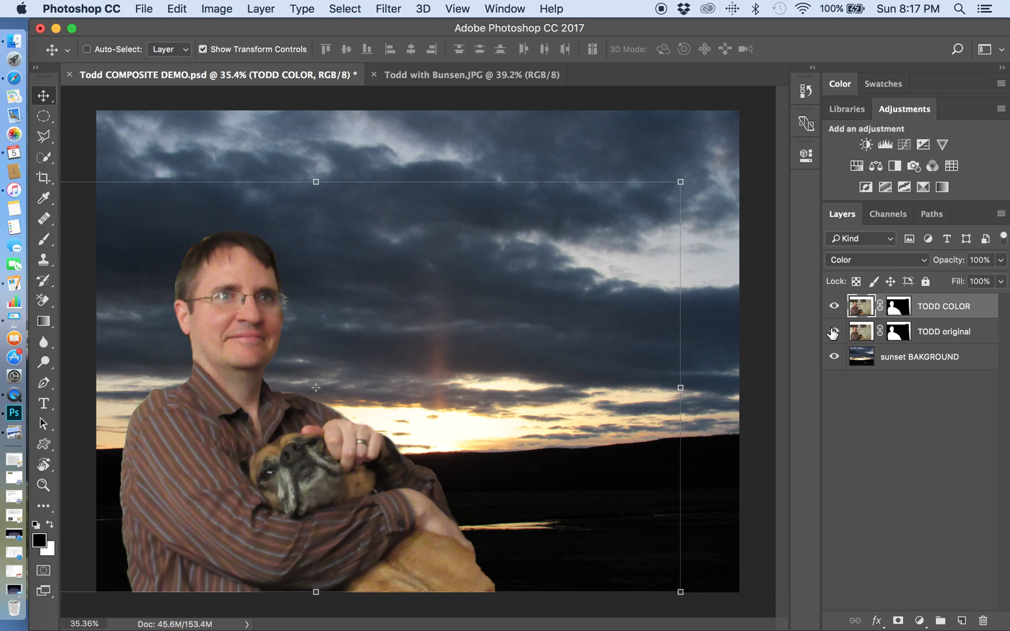
{"action": "left_click", "coordinate": [833, 332]}
{"action": "left_click", "coordinate": [834, 332]}
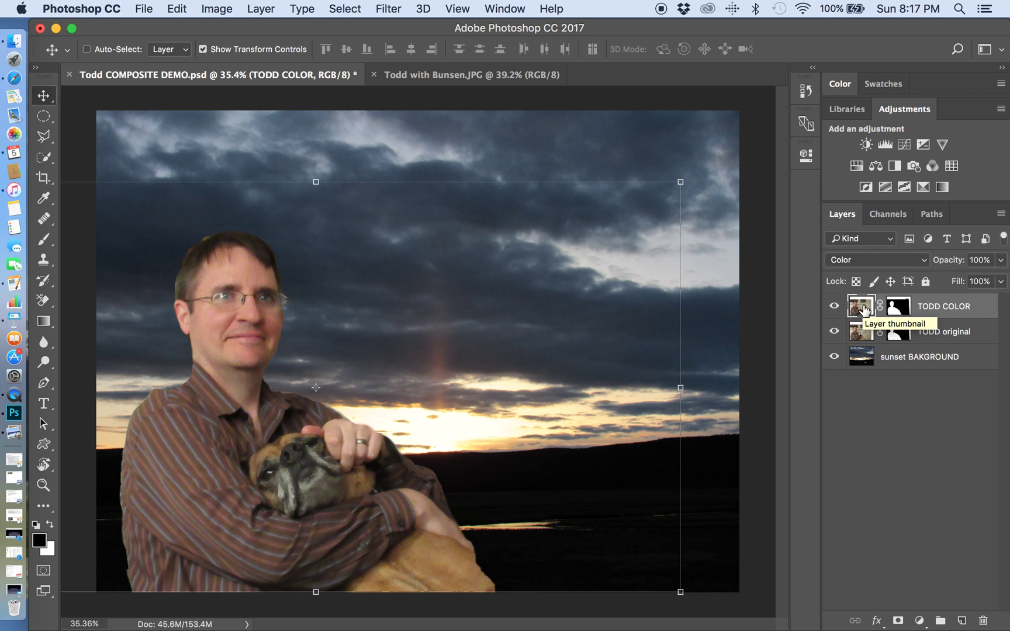
Open Match Color for the COLOR portrait layer and use the composite document's sunset BAKGROUND layer as the source
{"action": "left_click", "coordinate": [222, 9]}
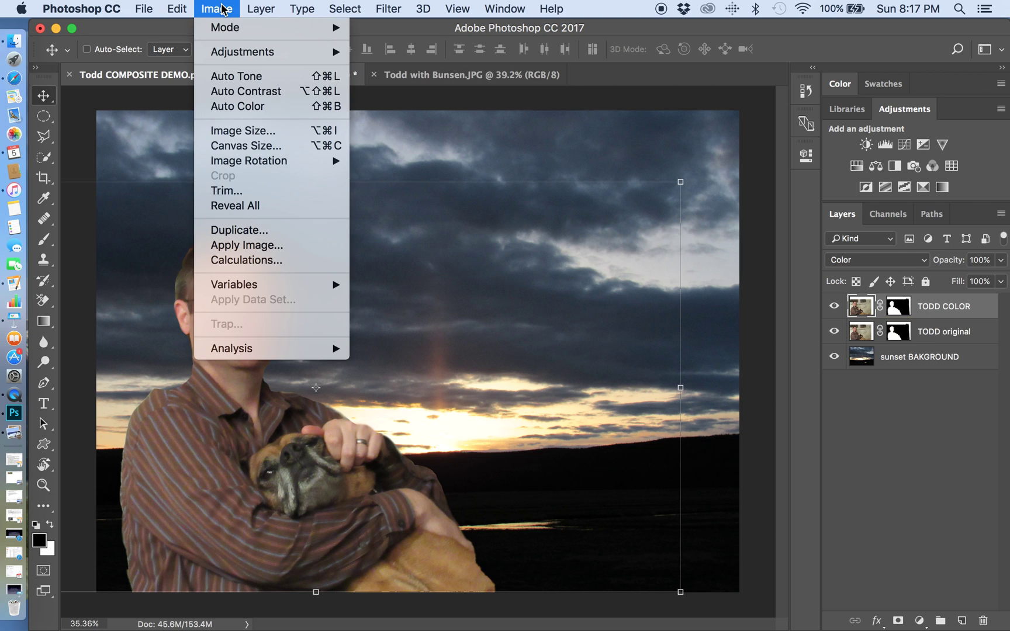
{"action": "mouse_move", "coordinate": [233, 50]}
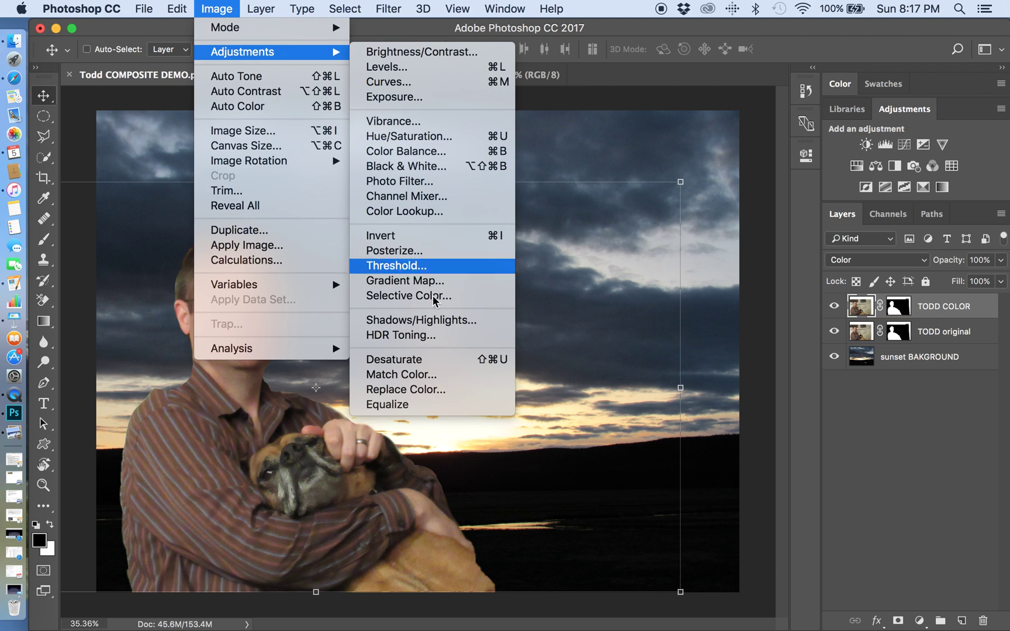
{"action": "left_click", "coordinate": [442, 374]}
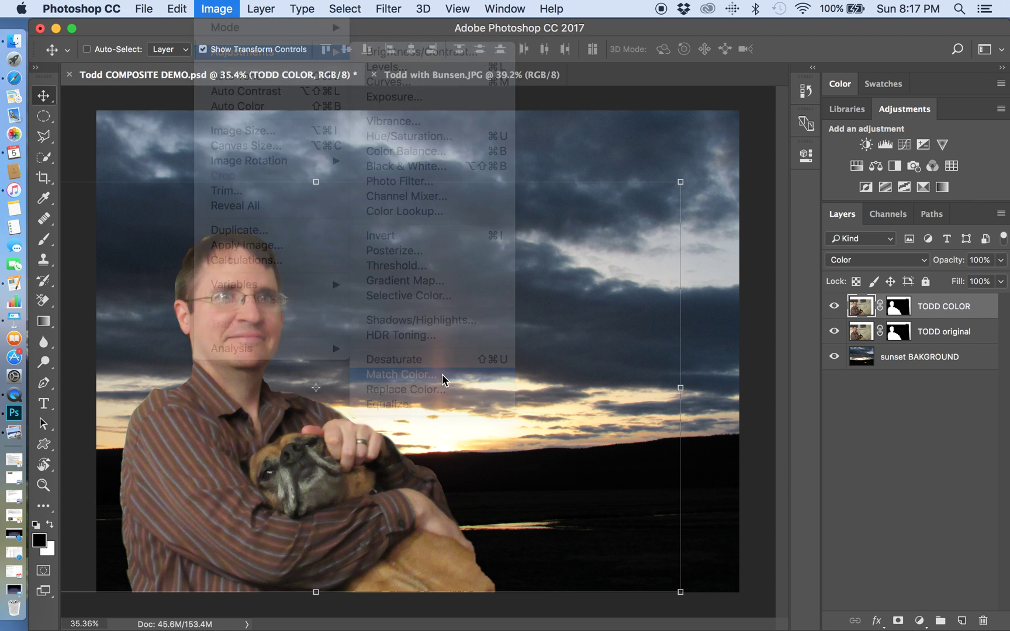
{"action": "left_click_drag", "start_coordinate": [685, 98], "coordinate": [637, 75]}
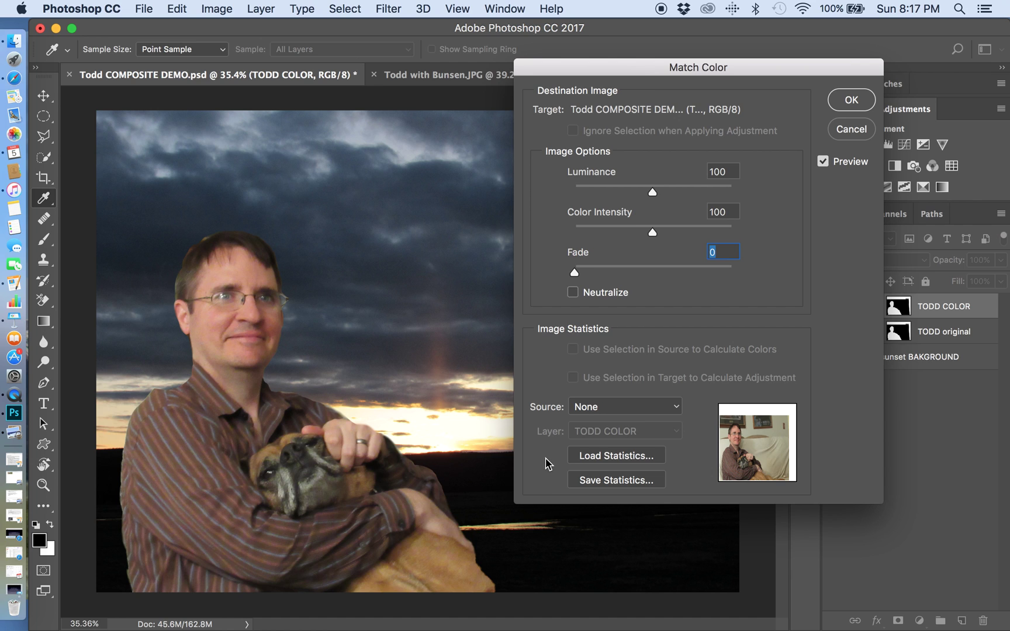
{"action": "left_click", "coordinate": [591, 411]}
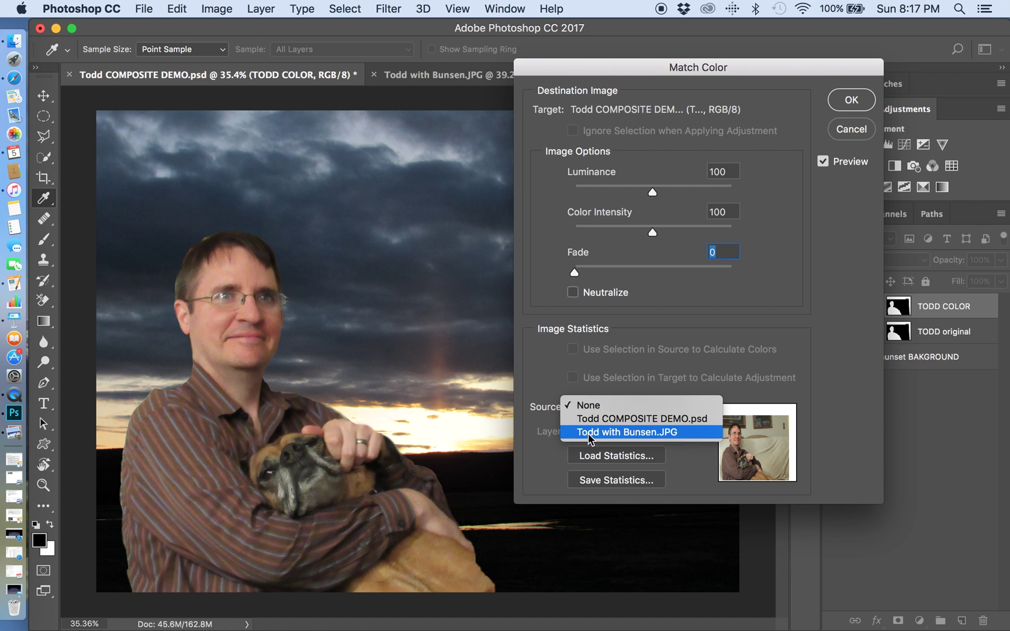
{"action": "left_click", "coordinate": [582, 419]}
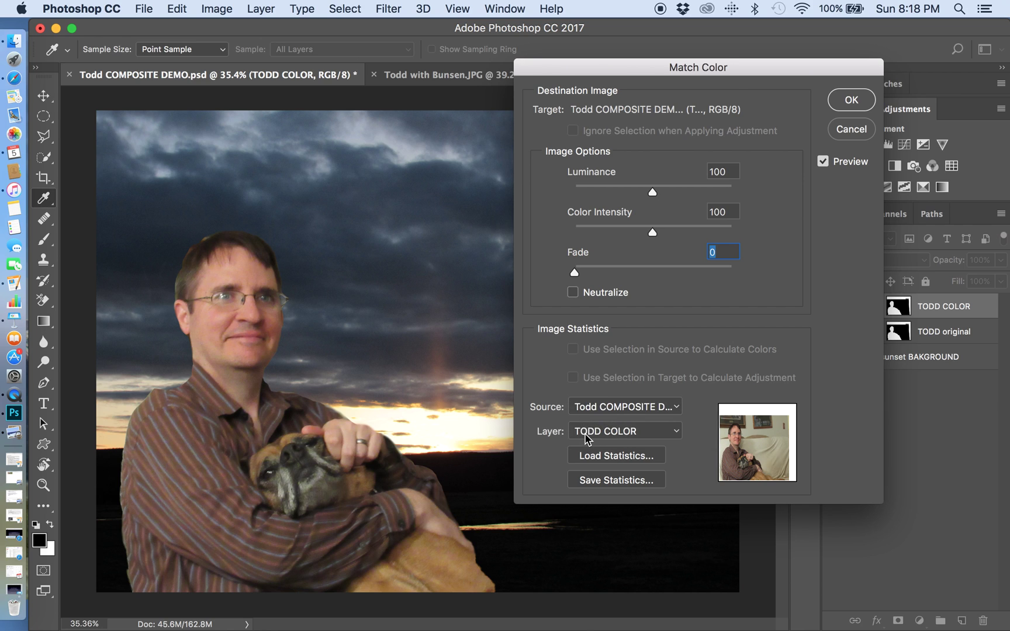
{"action": "left_click_drag", "start_coordinate": [591, 73], "coordinate": [494, 47]}
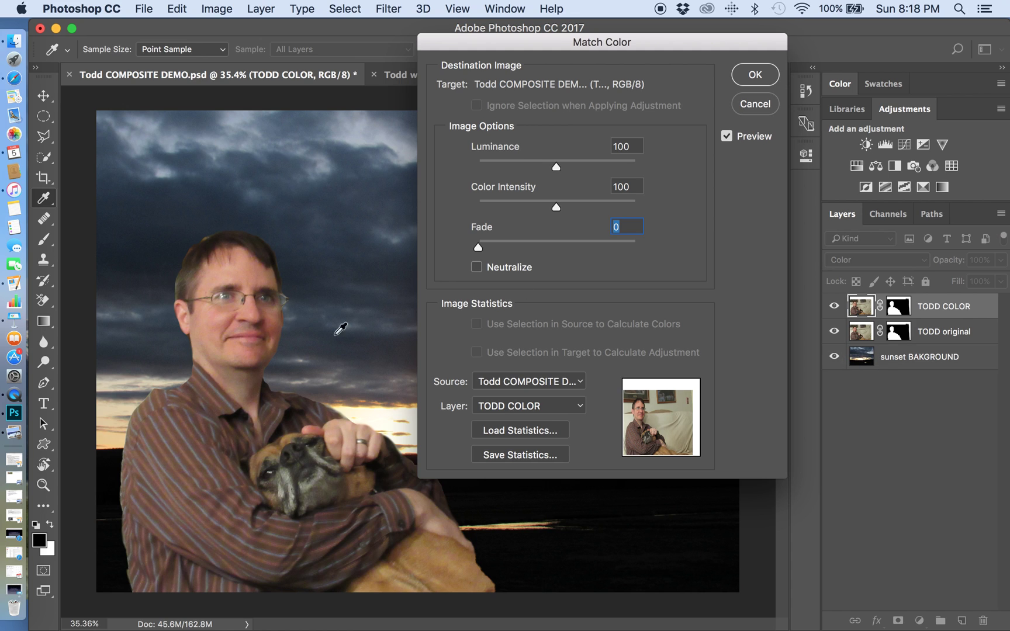
{"action": "left_click", "coordinate": [506, 406]}
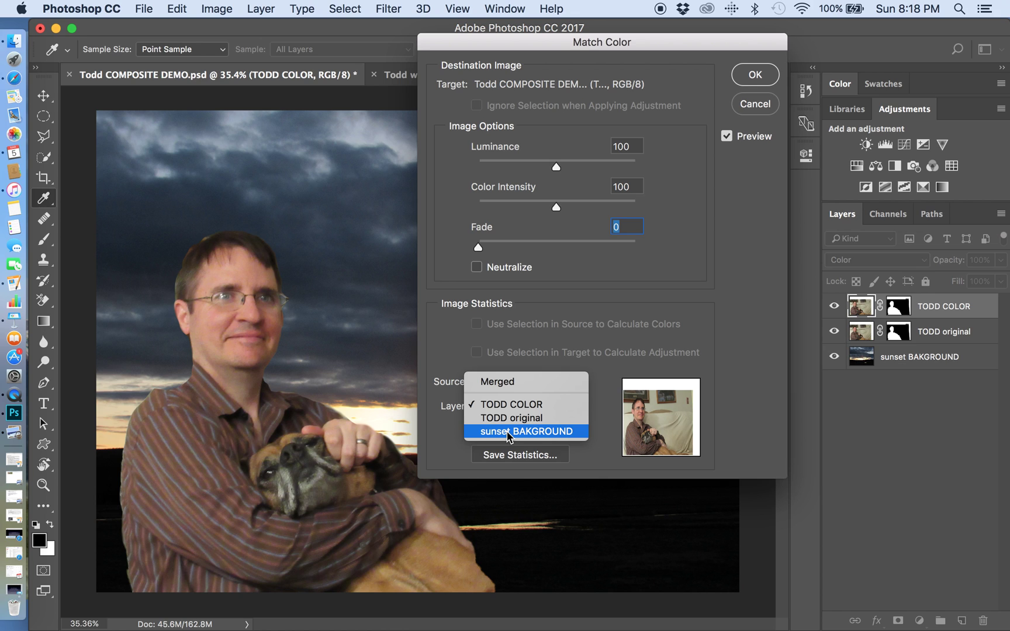
{"action": "left_click", "coordinate": [507, 434]}
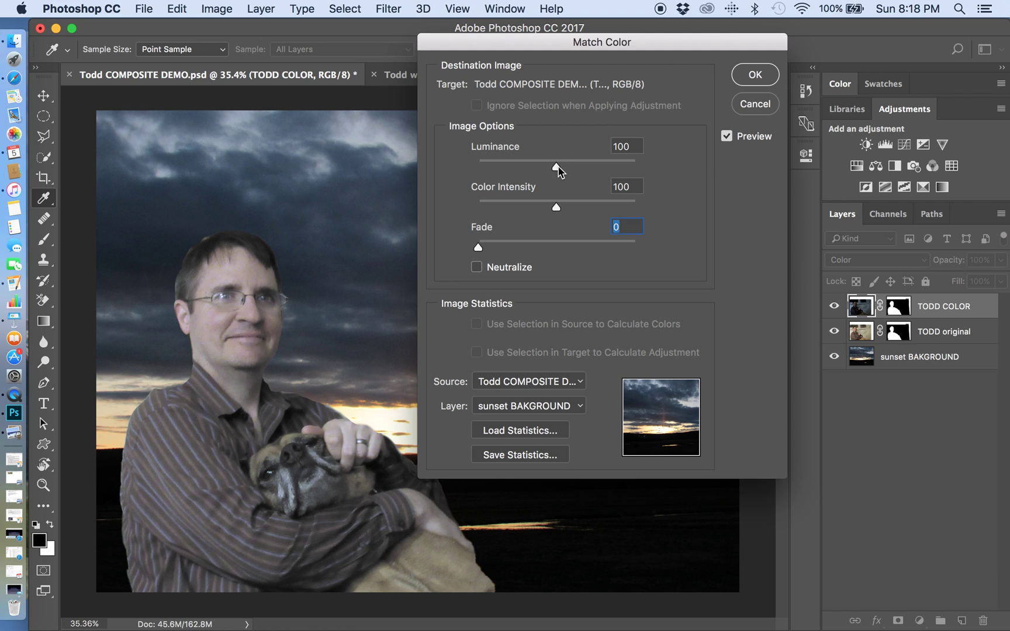
Set the colour match's Luminance to 33 and its Color Intensity to 200
{"action": "left_click_drag", "start_coordinate": [556, 167], "coordinate": [471, 172]}
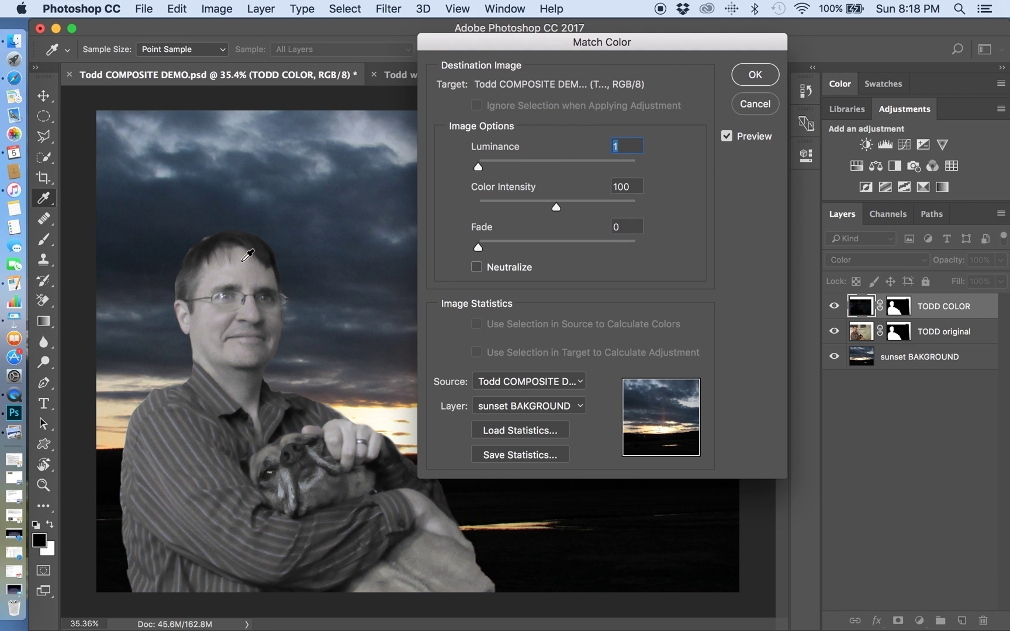
{"action": "mouse_move", "coordinate": [481, 170]}
{"action": "left_mouse_down"}
{"action": "mouse_move", "coordinate": [516, 170]}
{"action": "mouse_move", "coordinate": [481, 169]}
{"action": "left_mouse_up"}
{"action": "left_click_drag", "start_coordinate": [479, 170], "coordinate": [514, 169]}
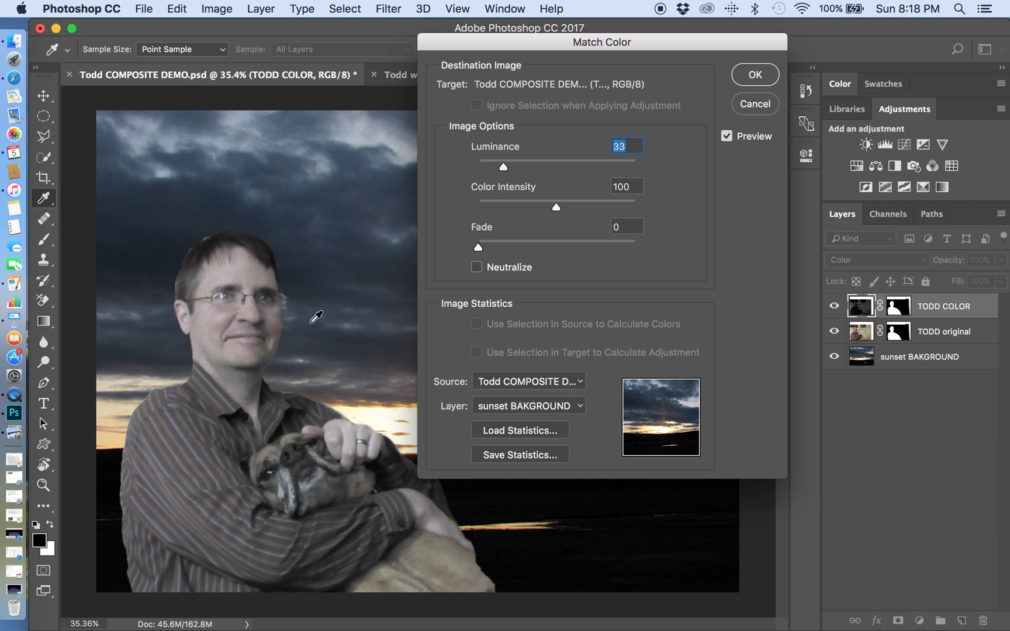
{"action": "left_click_drag", "start_coordinate": [557, 208], "coordinate": [642, 208]}
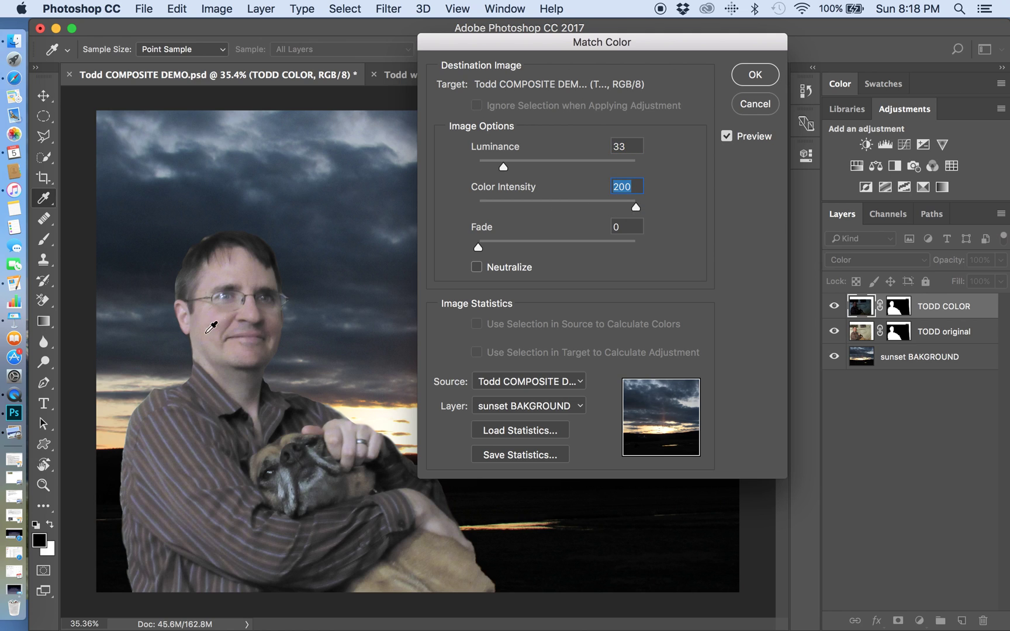
{"action": "left_click_drag", "start_coordinate": [638, 207], "coordinate": [598, 211]}
{"action": "left_click_drag", "start_coordinate": [600, 209], "coordinate": [638, 210]}
Try out Fade and Neutralize, and apply the colour match with Fade at 0 and Neutralize off
{"action": "left_click_drag", "start_coordinate": [478, 248], "coordinate": [549, 249]}
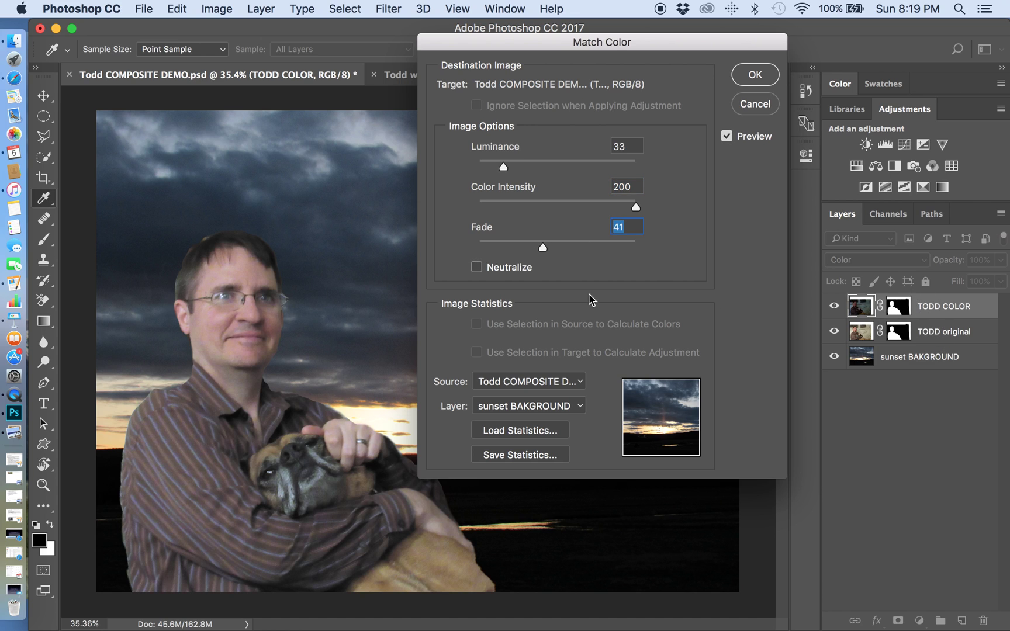
{"action": "left_click_drag", "start_coordinate": [546, 247], "coordinate": [651, 248]}
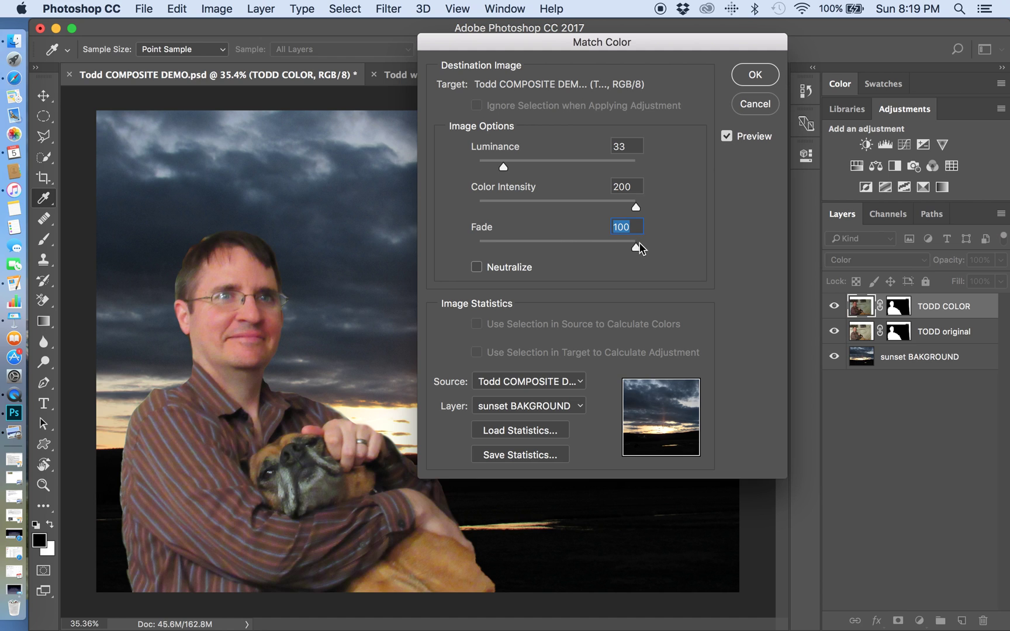
{"action": "left_click_drag", "start_coordinate": [635, 246], "coordinate": [479, 239]}
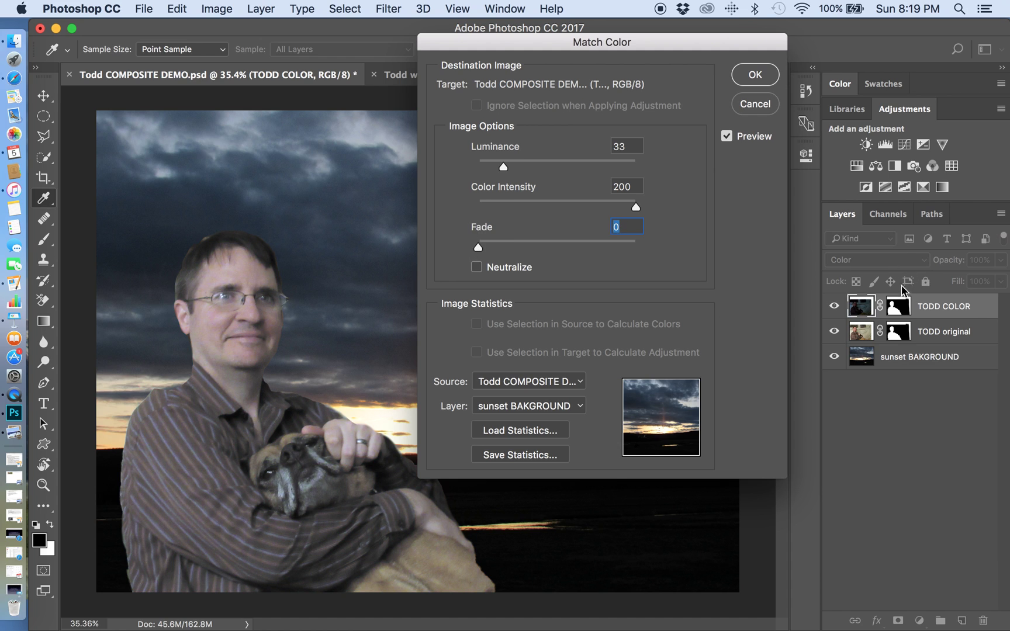
{"action": "left_click", "coordinate": [477, 268]}
{"action": "left_click", "coordinate": [475, 266]}
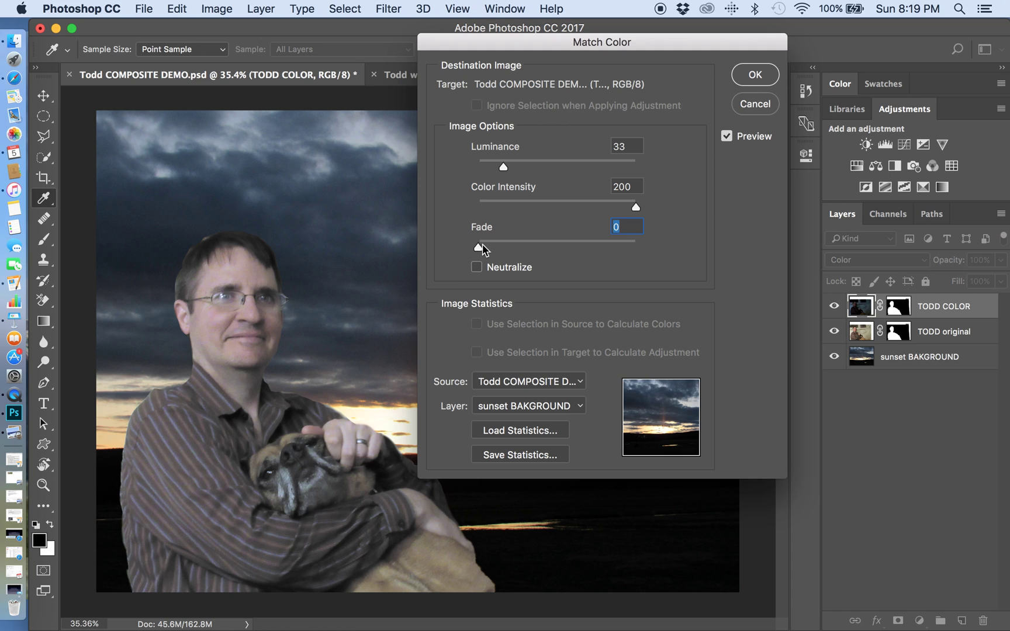
{"action": "left_click", "coordinate": [753, 79]}
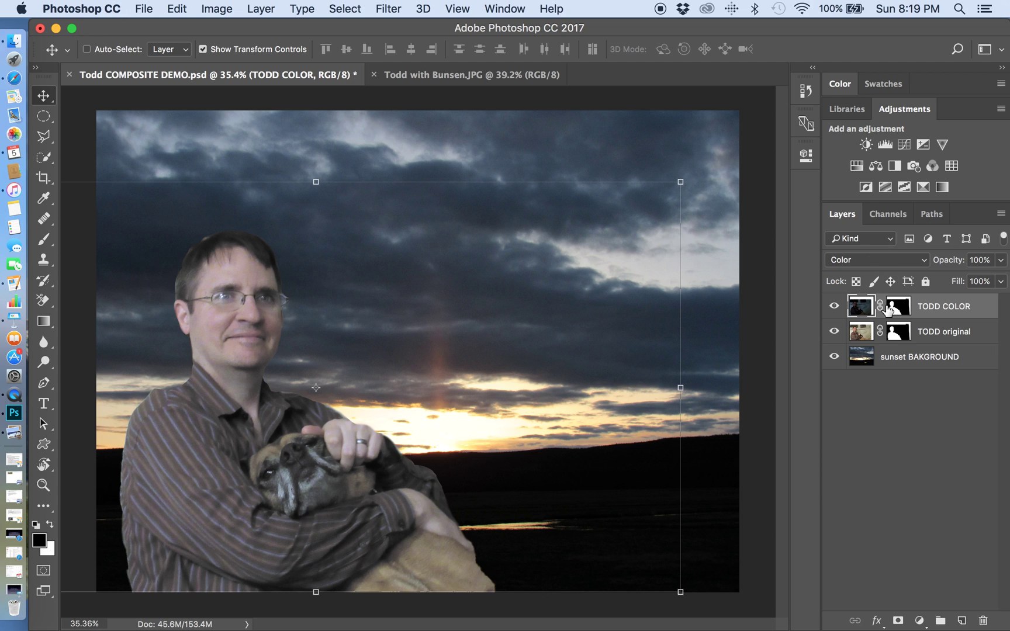
Hide and show the original portrait layer to examine the colour-matched duplicate over the sunset
{"action": "left_click", "coordinate": [834, 332]}
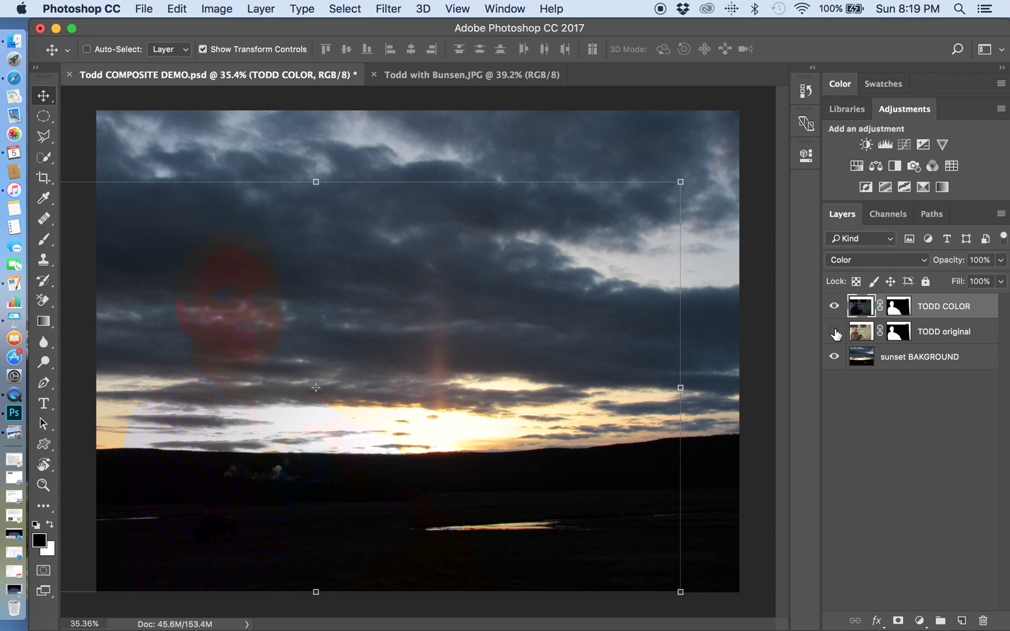
{"action": "left_click", "coordinate": [835, 332]}
{"action": "left_click", "coordinate": [836, 332]}
{"action": "left_click", "coordinate": [835, 332]}
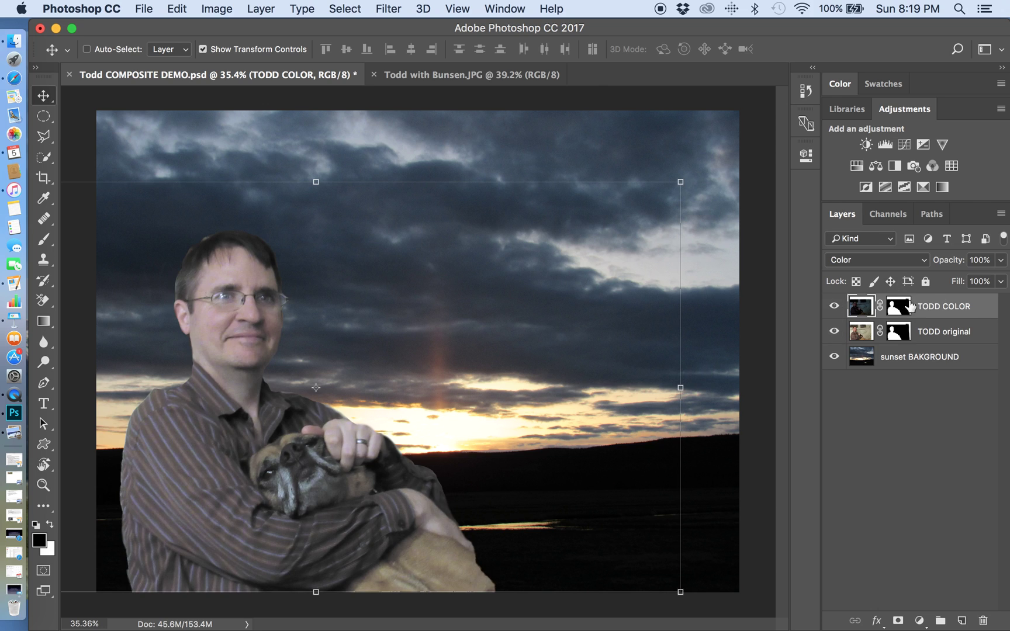
Reduce the COLOR portrait layer's opacity to 67%, toggling its visibility to judge the strength of the effect
{"action": "left_click_drag", "start_coordinate": [948, 264], "coordinate": [940, 264]}
{"action": "key", "text": "Return"}
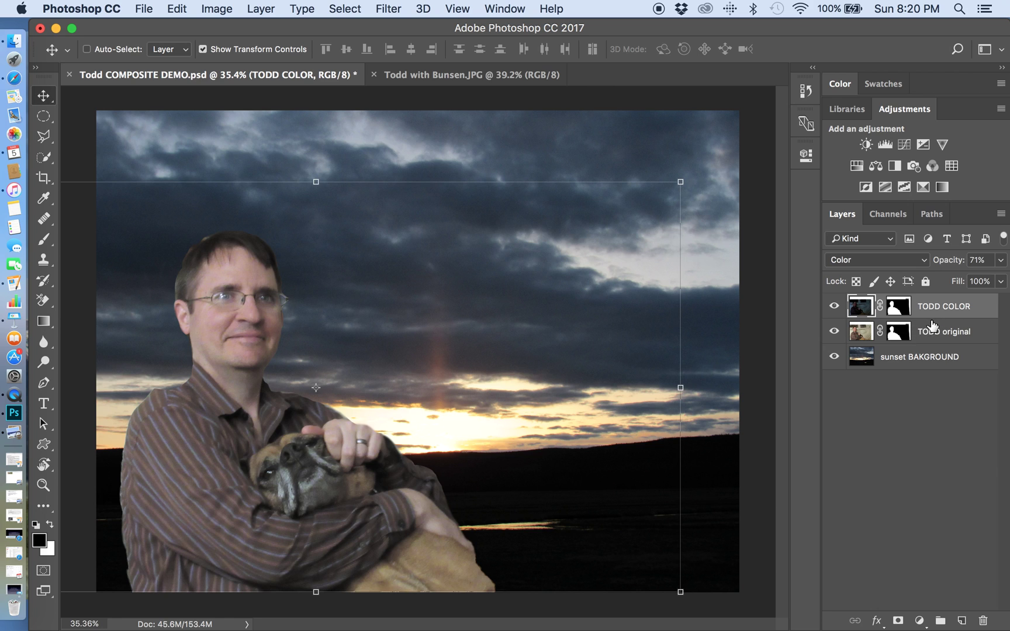
{"action": "left_click_drag", "start_coordinate": [950, 261], "coordinate": [947, 261]}
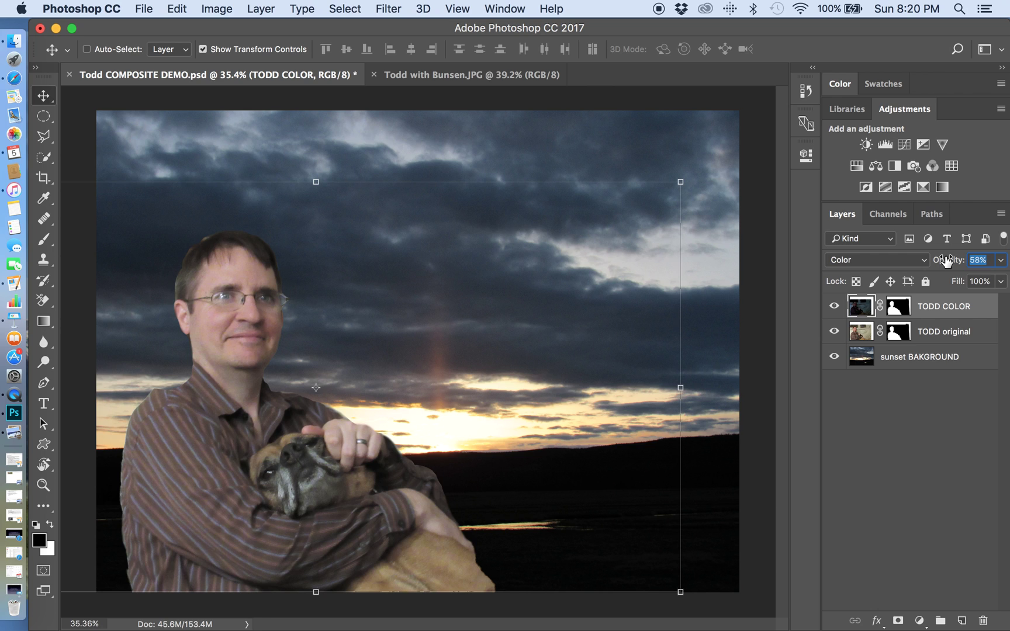
{"action": "left_click", "coordinate": [834, 306]}
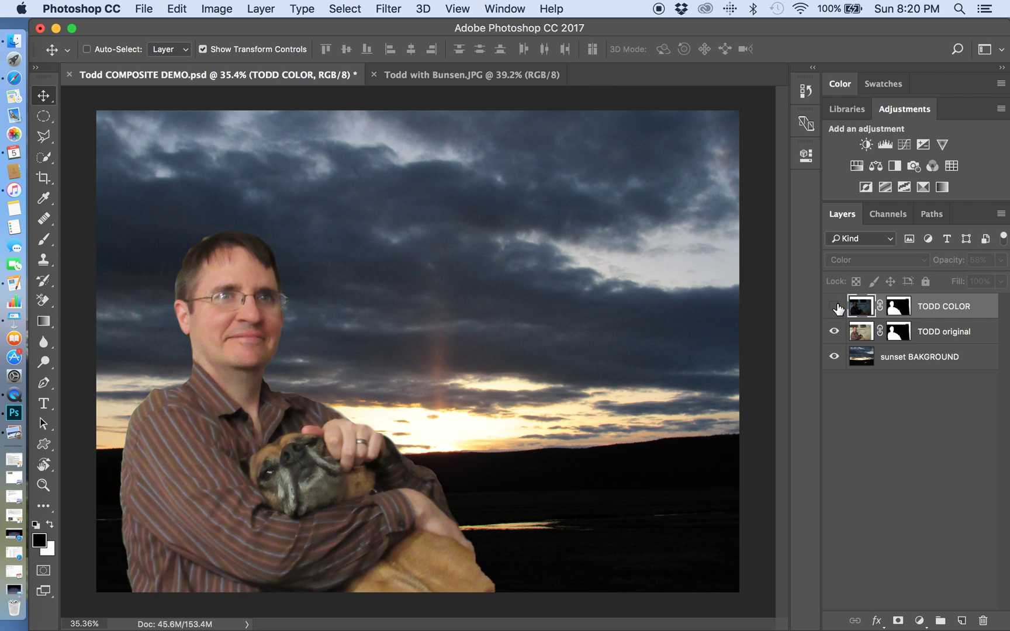
{"action": "left_click", "coordinate": [834, 307]}
{"action": "left_click", "coordinate": [836, 306]}
{"action": "left_click", "coordinate": [836, 307]}
{"action": "left_click", "coordinate": [836, 307]}
{"action": "left_click", "coordinate": [836, 306]}
{"action": "left_click_drag", "start_coordinate": [948, 264], "coordinate": [939, 267]}
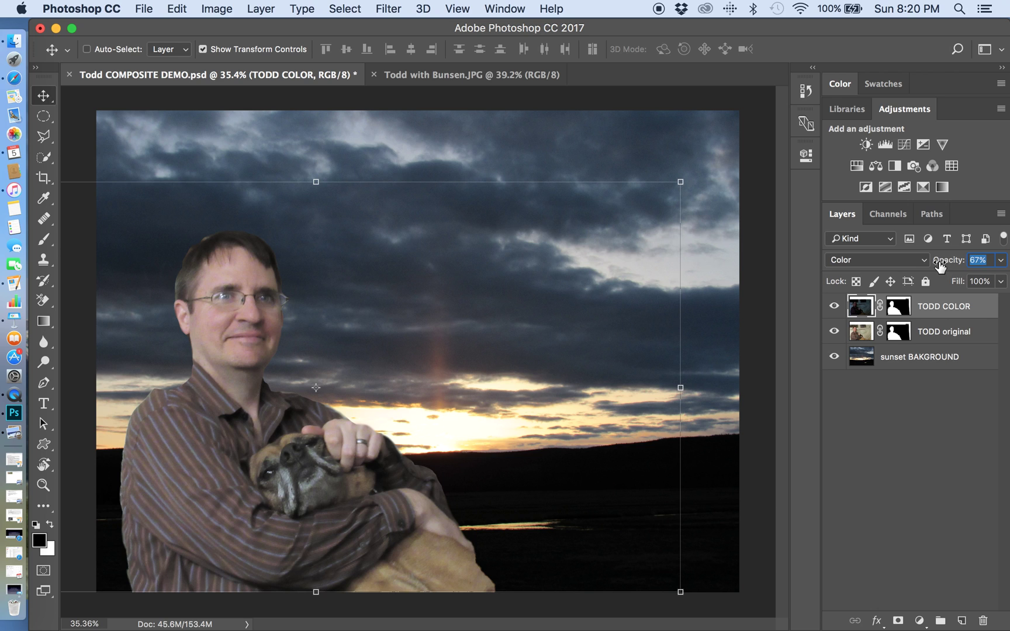
Toggle the COLOR portrait layer's visibility to compare the portrait with and without the colour match
{"action": "left_click", "coordinate": [836, 307]}
{"action": "left_click", "coordinate": [836, 306]}
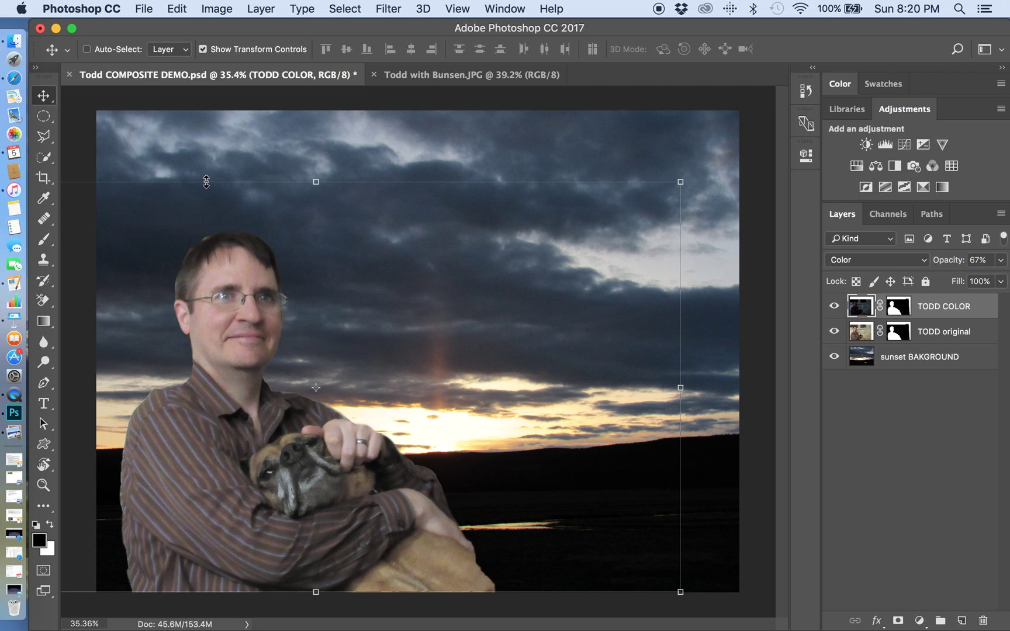
{"action": "left_click", "coordinate": [834, 307]}
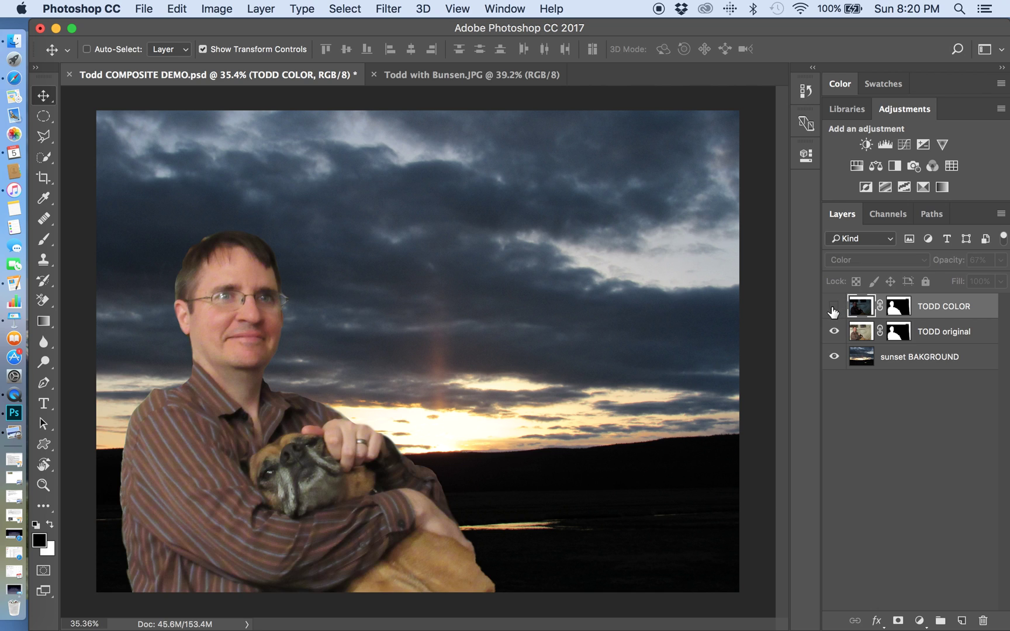
{"action": "left_click", "coordinate": [834, 307]}
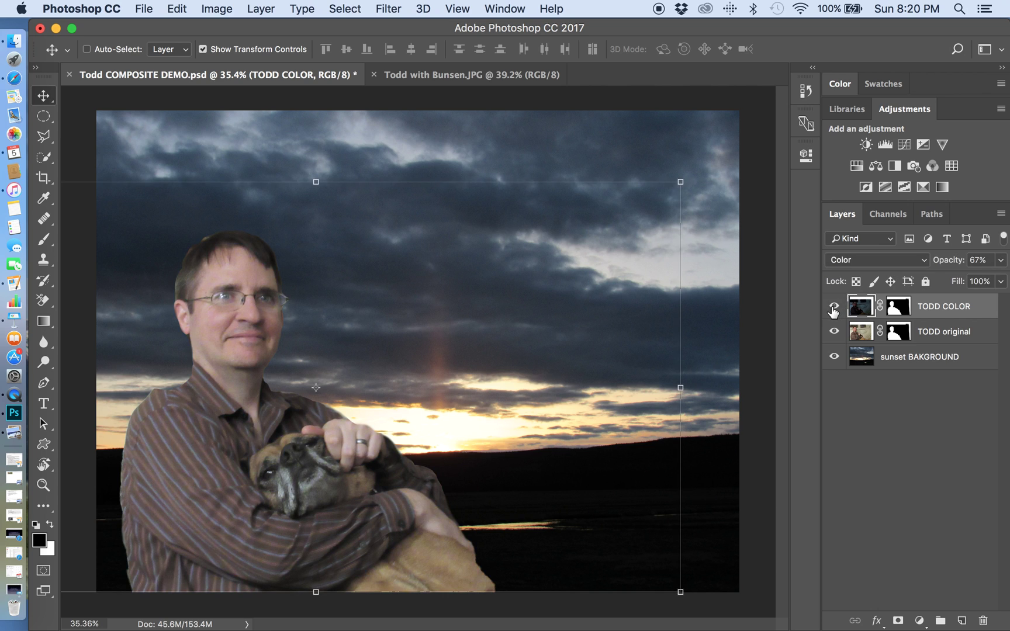
{"action": "left_click", "coordinate": [834, 307]}
{"action": "left_click", "coordinate": [834, 307]}
{"action": "left_click", "coordinate": [834, 308]}
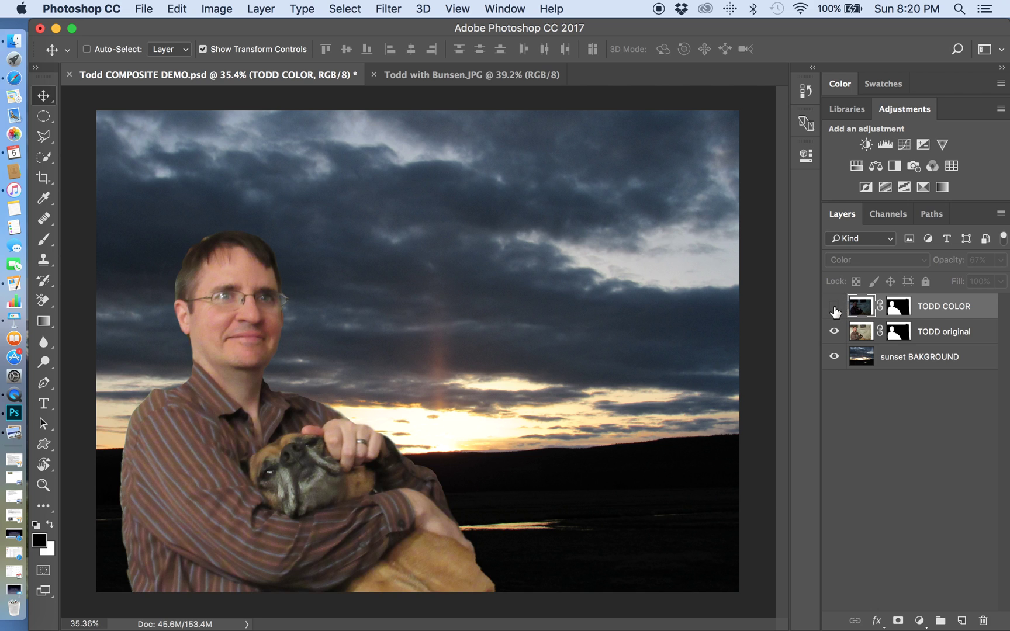
{"action": "left_click", "coordinate": [834, 308]}
{"action": "left_click", "coordinate": [834, 308]}
{"action": "left_click", "coordinate": [834, 308]}
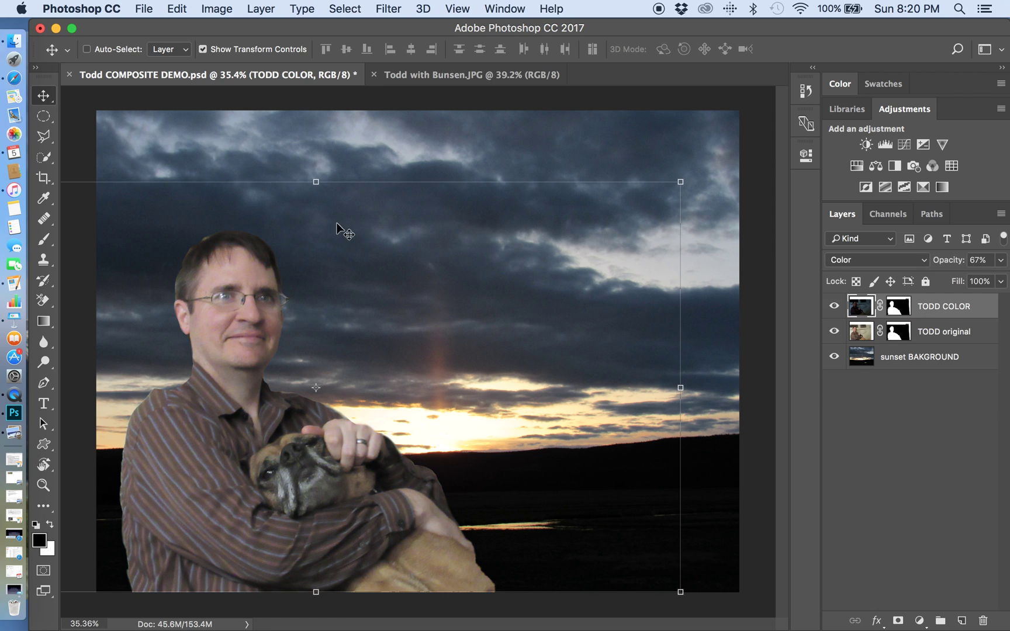